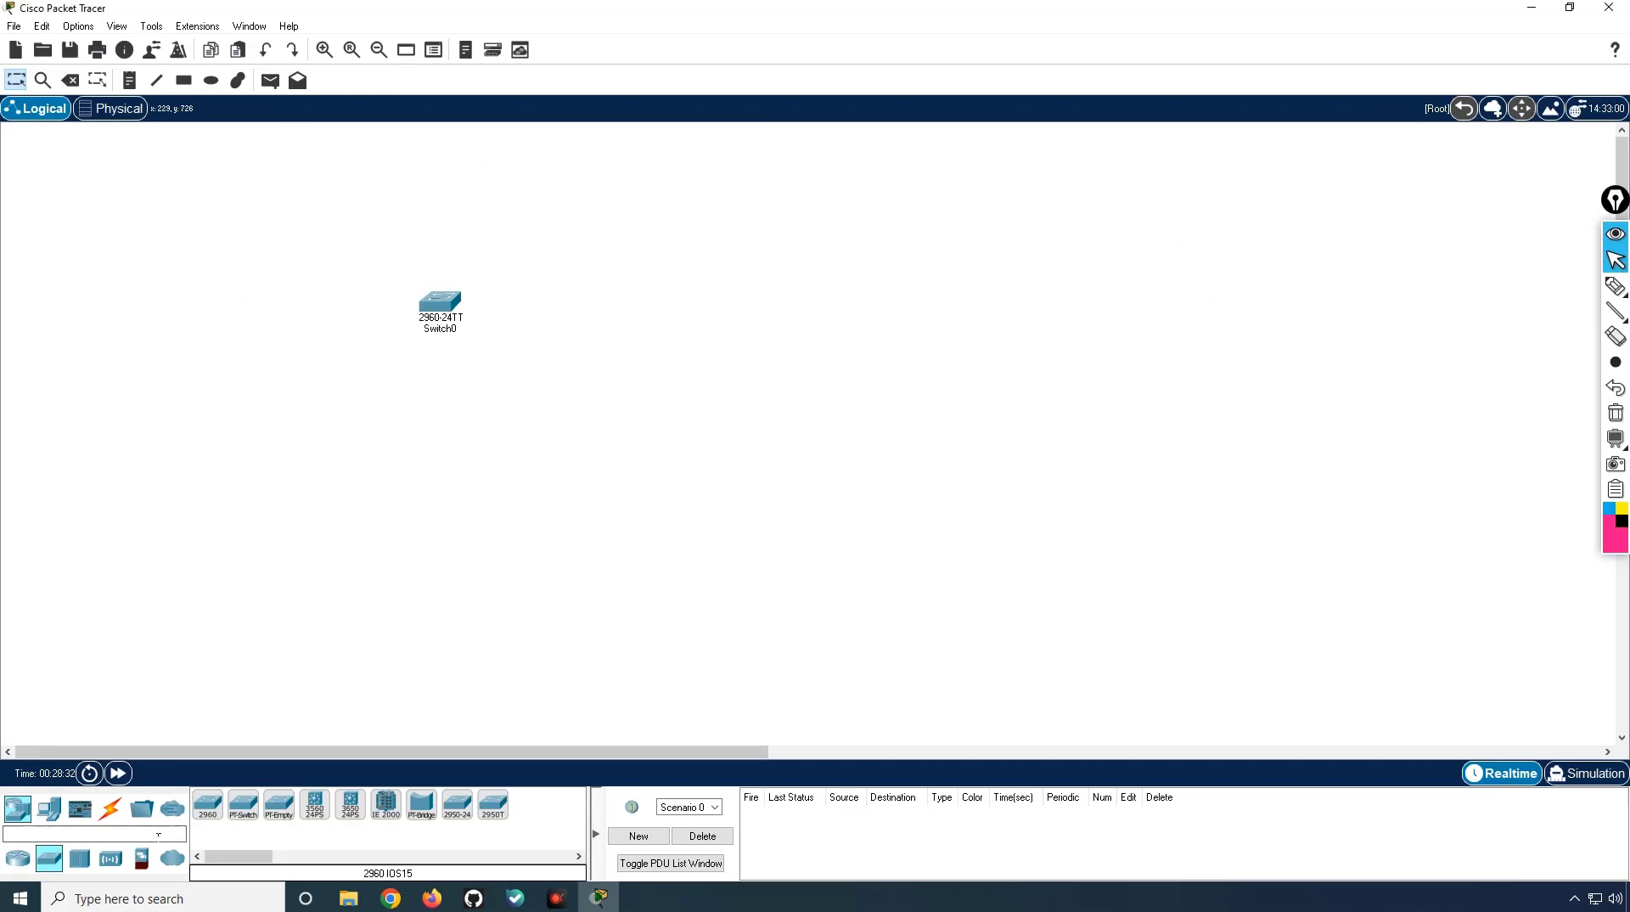
# Step: Add PC0 and cable its FastEthernet0 to Switch0's FastEthernet0/1 with copper straight-through
pyautogui.click(72, 815)
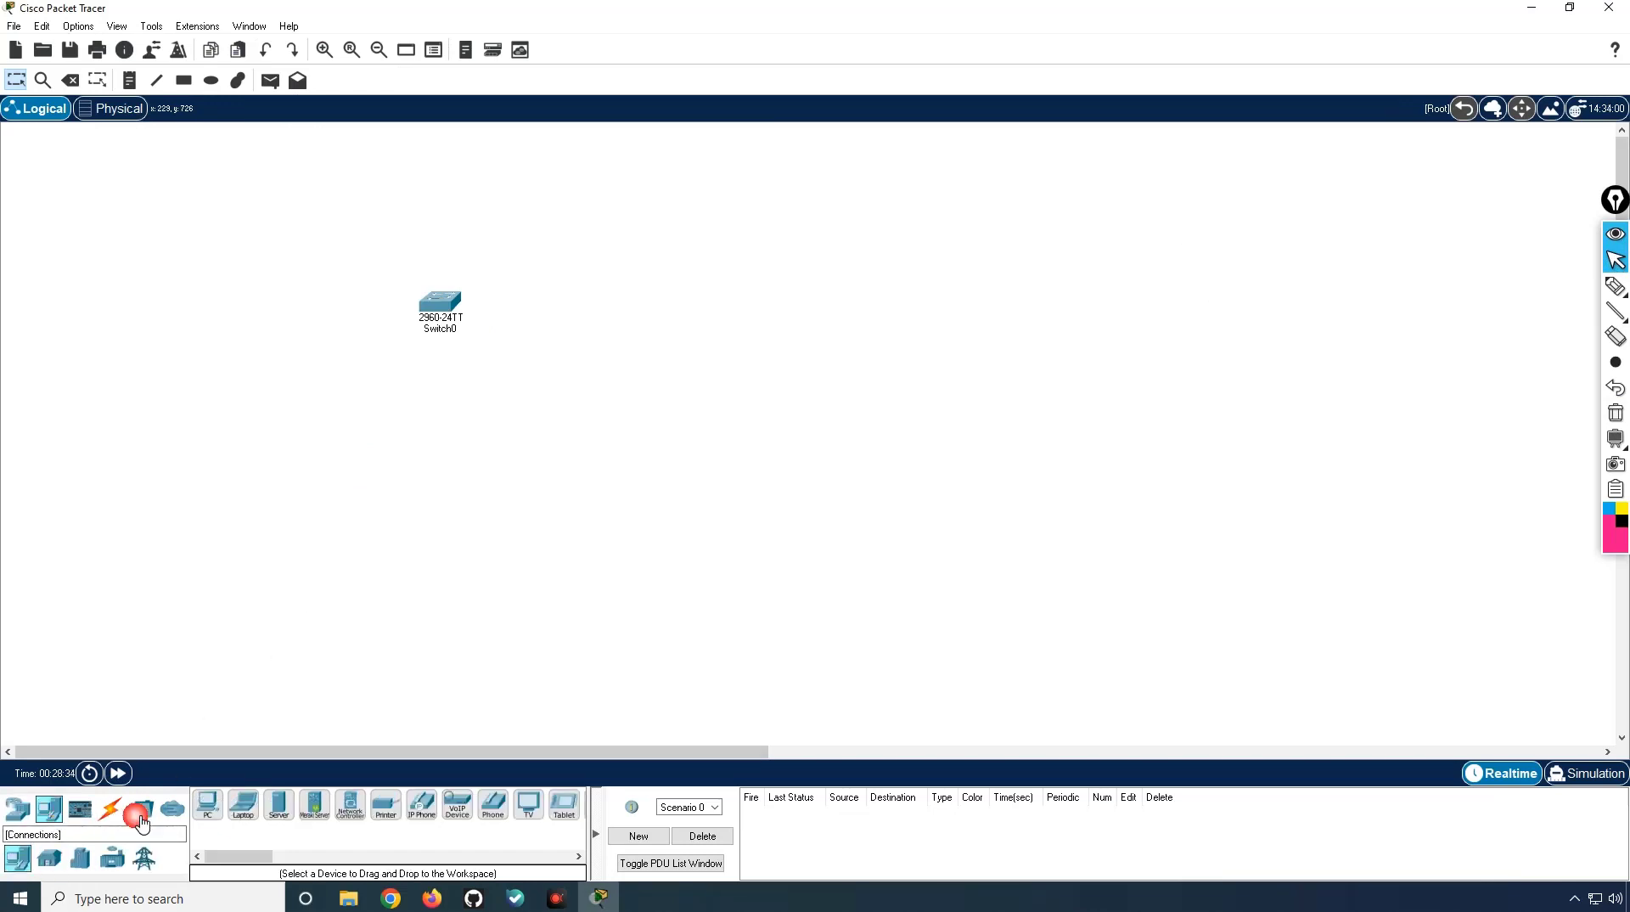
pyautogui.moveTo(208, 807); pyautogui.dragTo(297, 503)
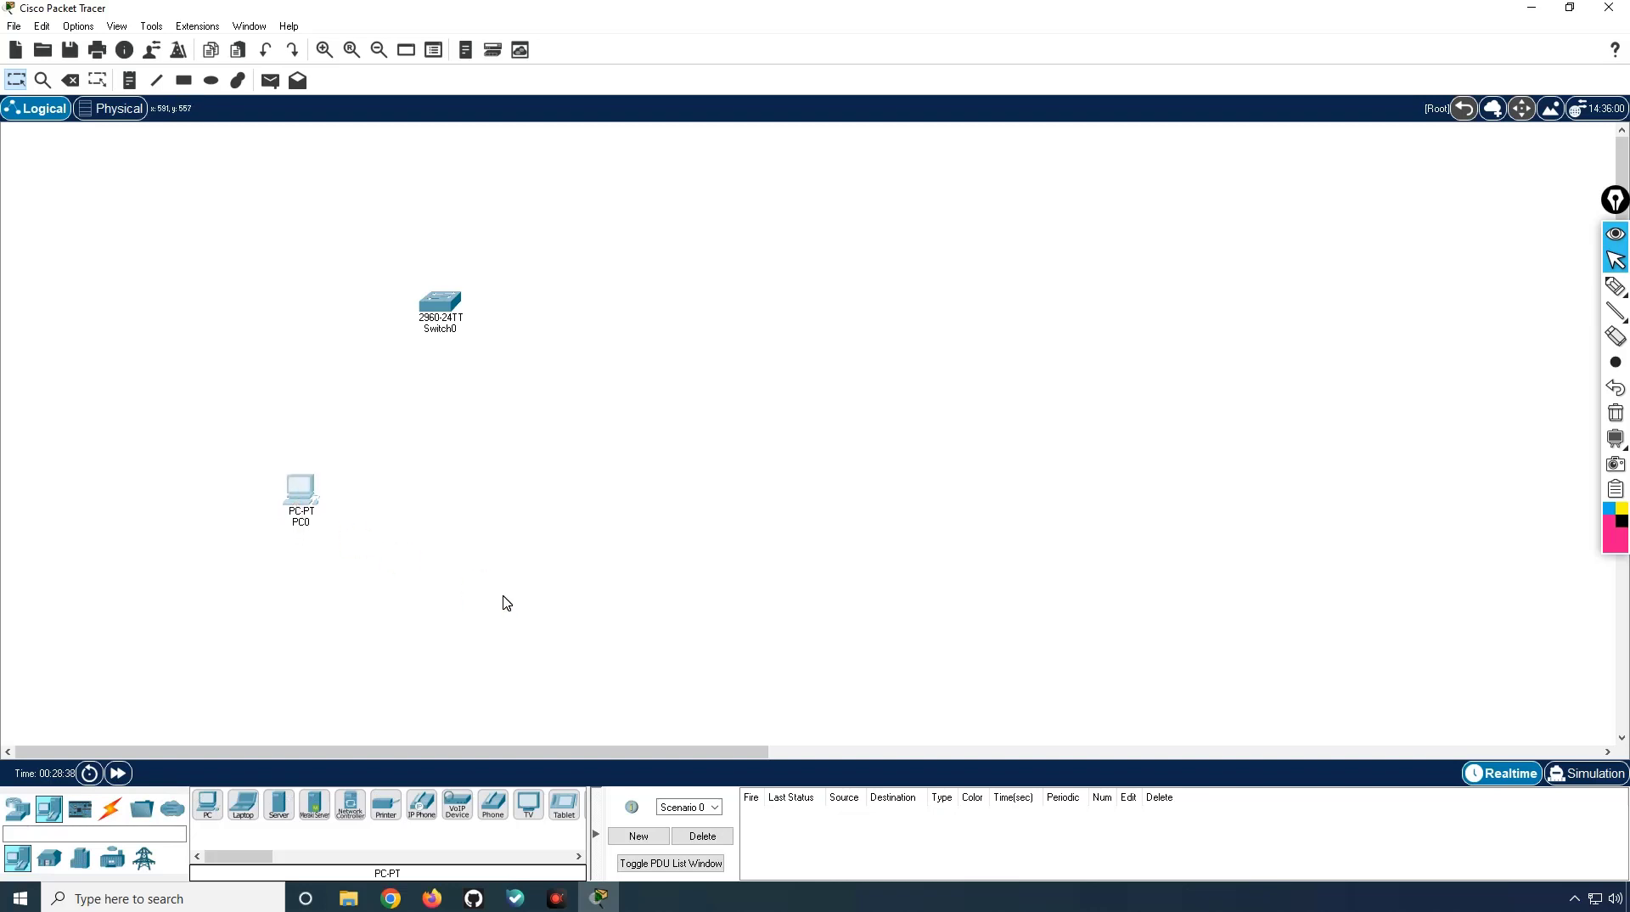
pyautogui.click(110, 808)
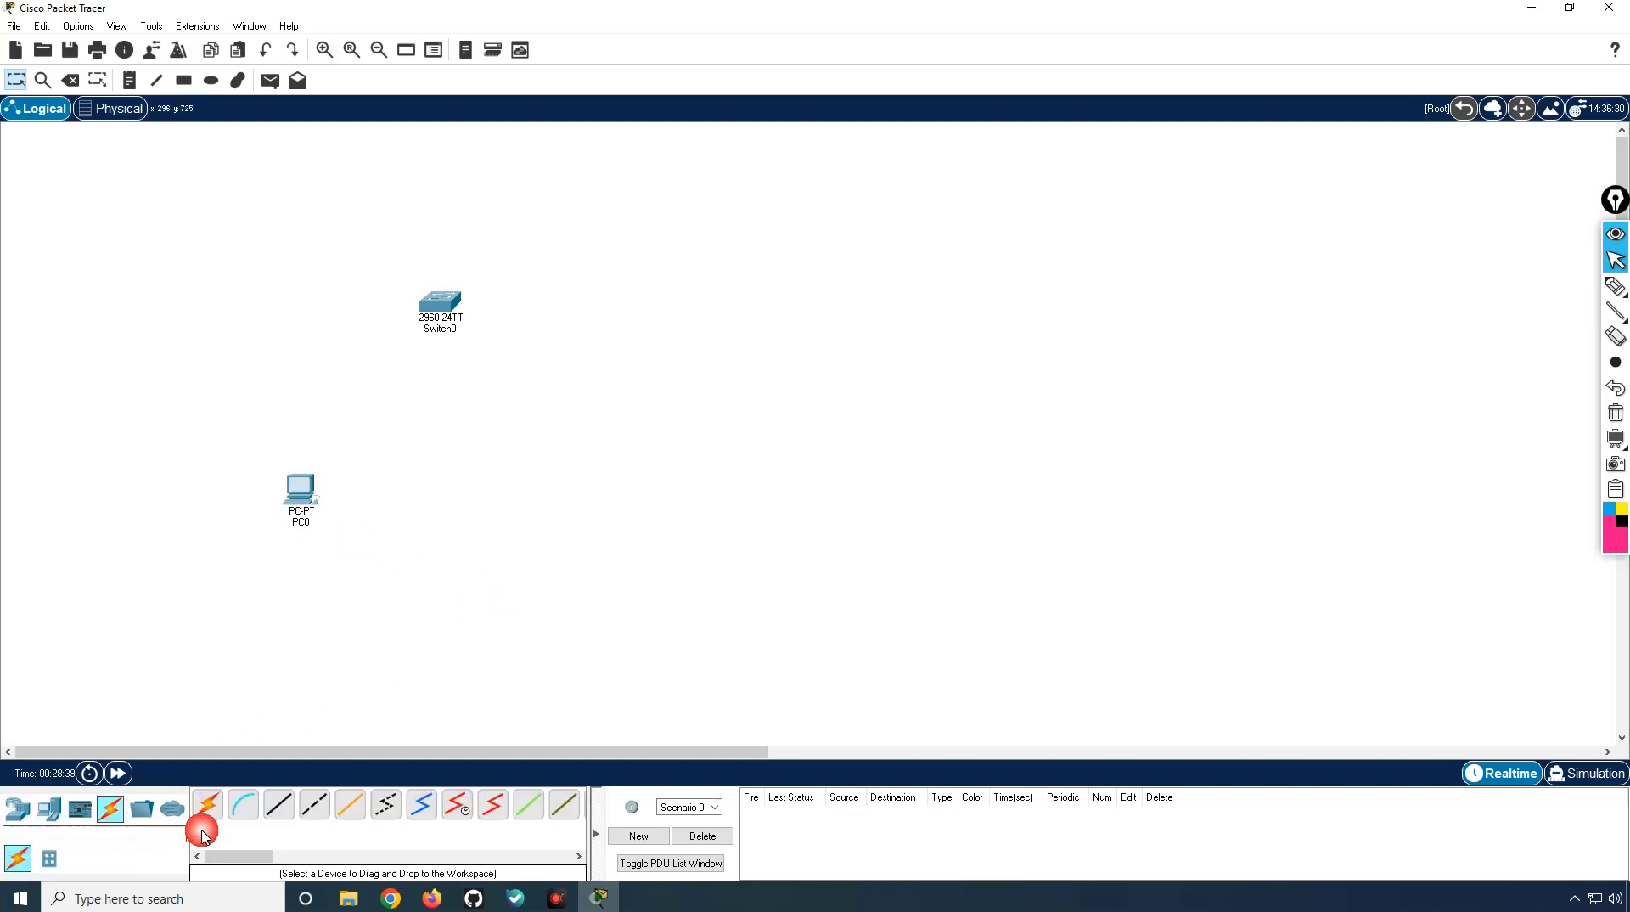
pyautogui.click(280, 804)
pyautogui.click(305, 501)
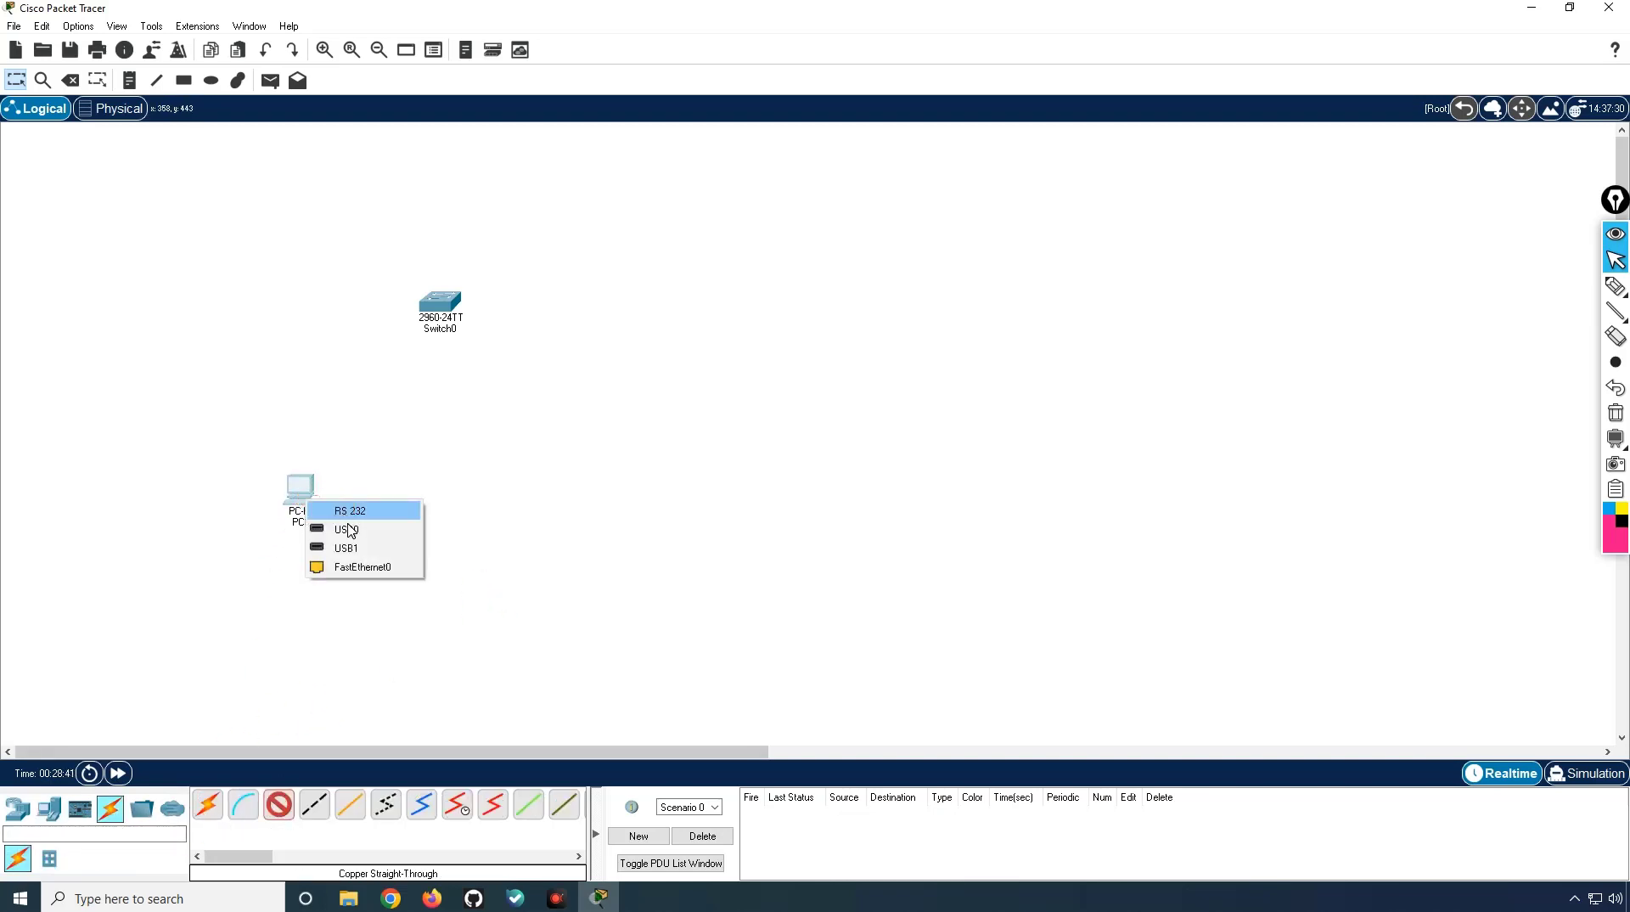
pyautogui.click(363, 566)
pyautogui.click(448, 307)
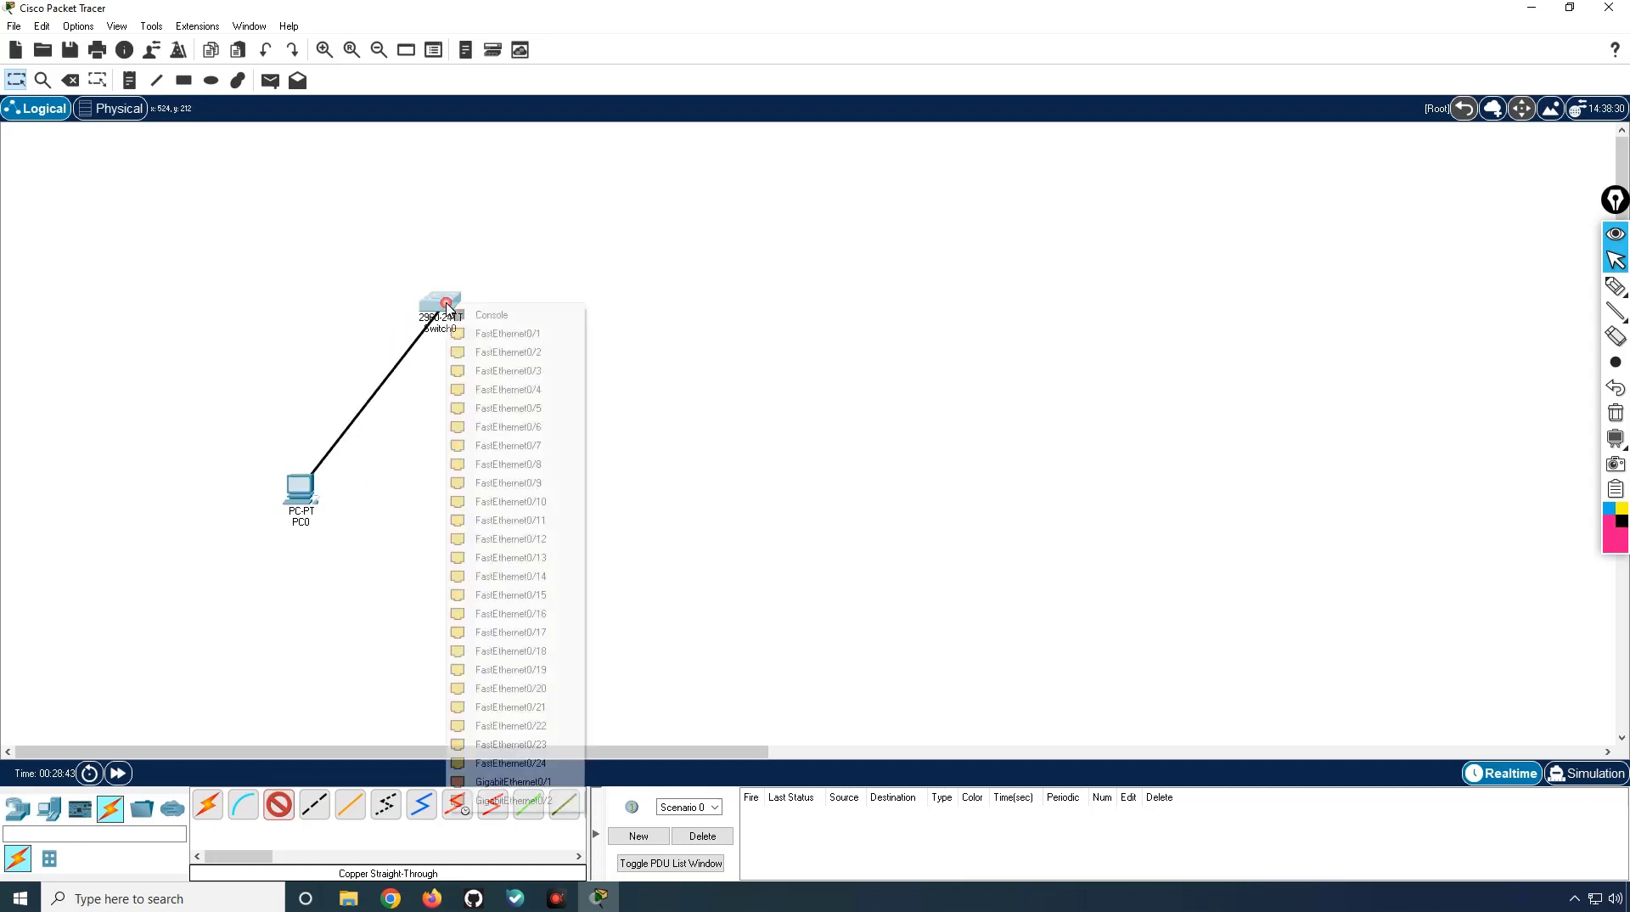
pyautogui.click(524, 336)
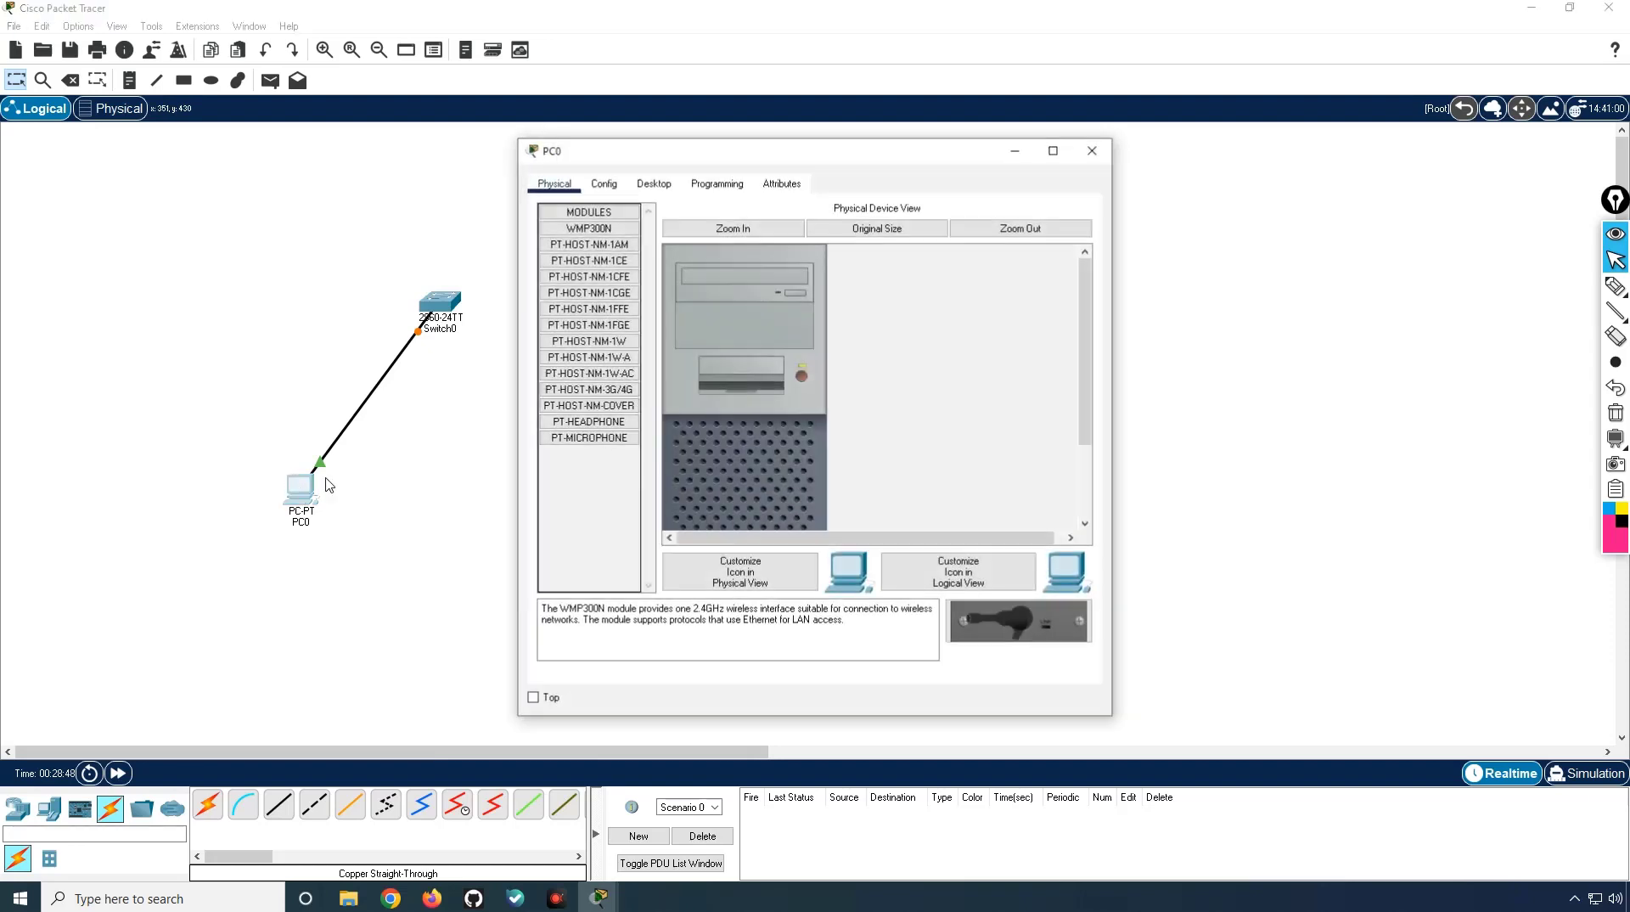
# Step: Set PC0's FastEthernet0 to static IP 192.168.1.10 with mask 255.255.255.0
pyautogui.click(300, 488)
pyautogui.click(604, 183)
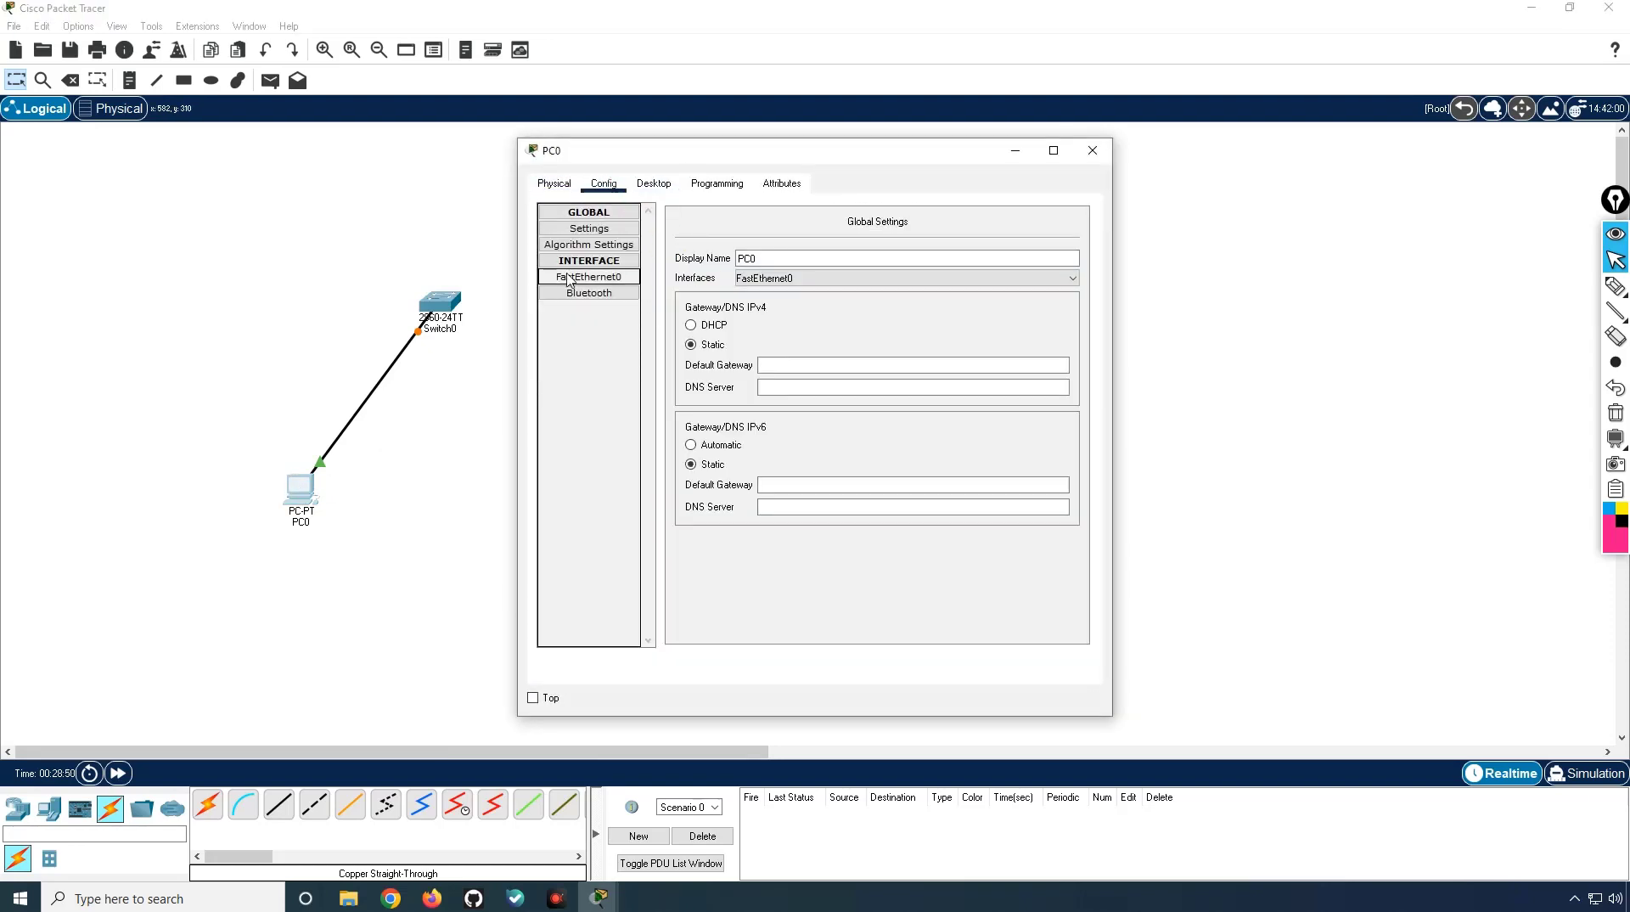
pyautogui.click(589, 277)
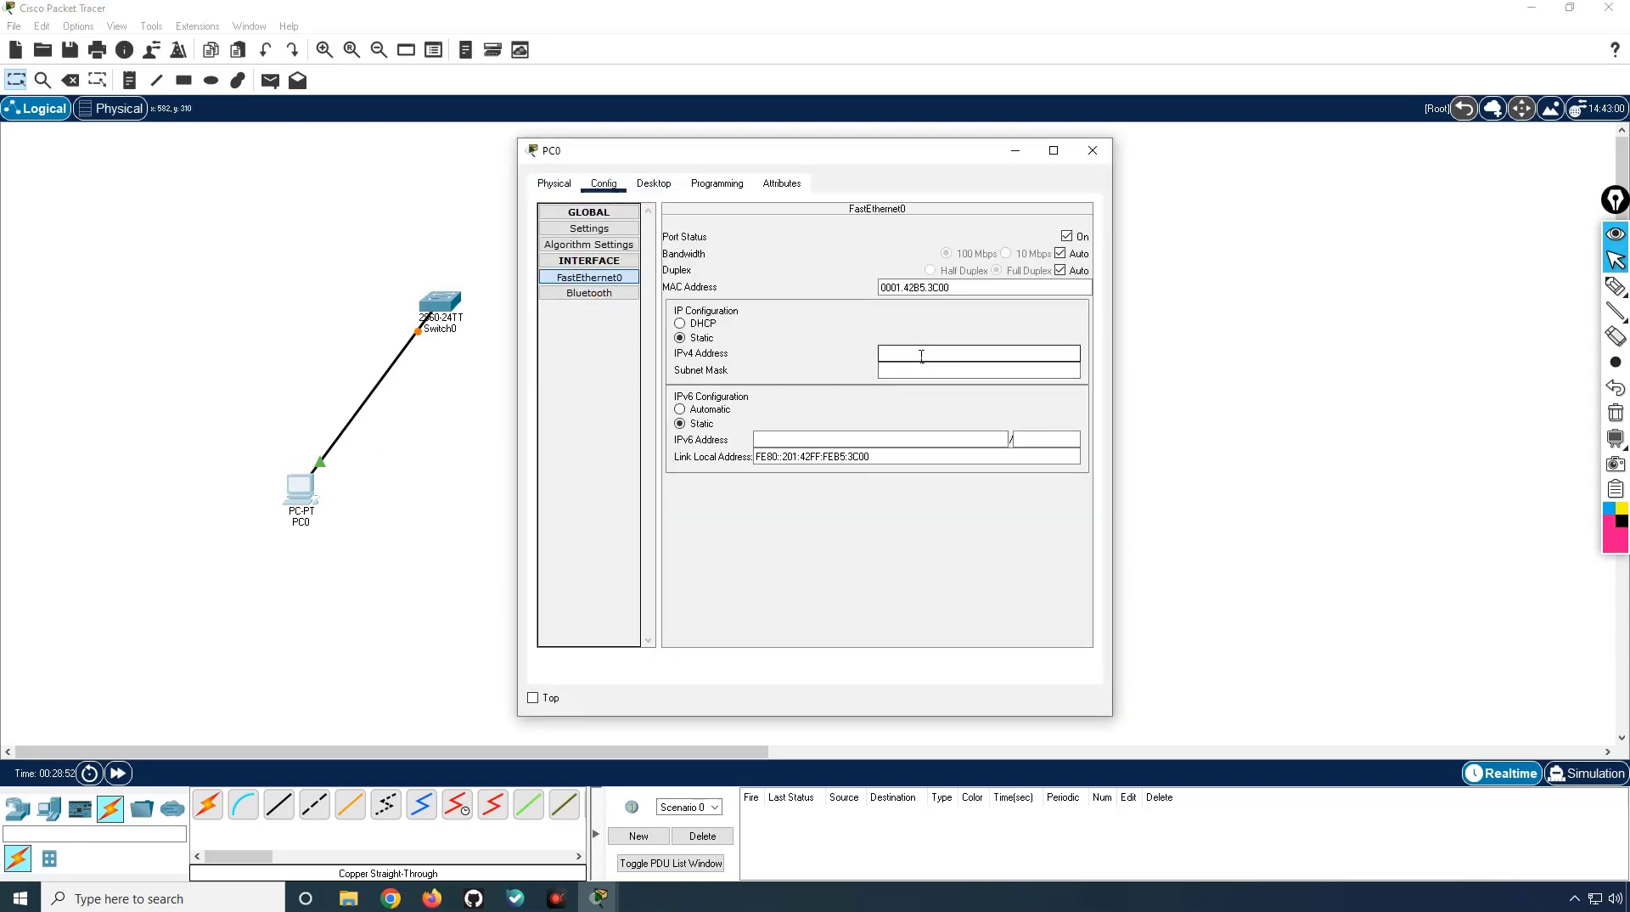
pyautogui.click(921, 356)
pyautogui.write('192.168.1.10')
pyautogui.press('Tab')
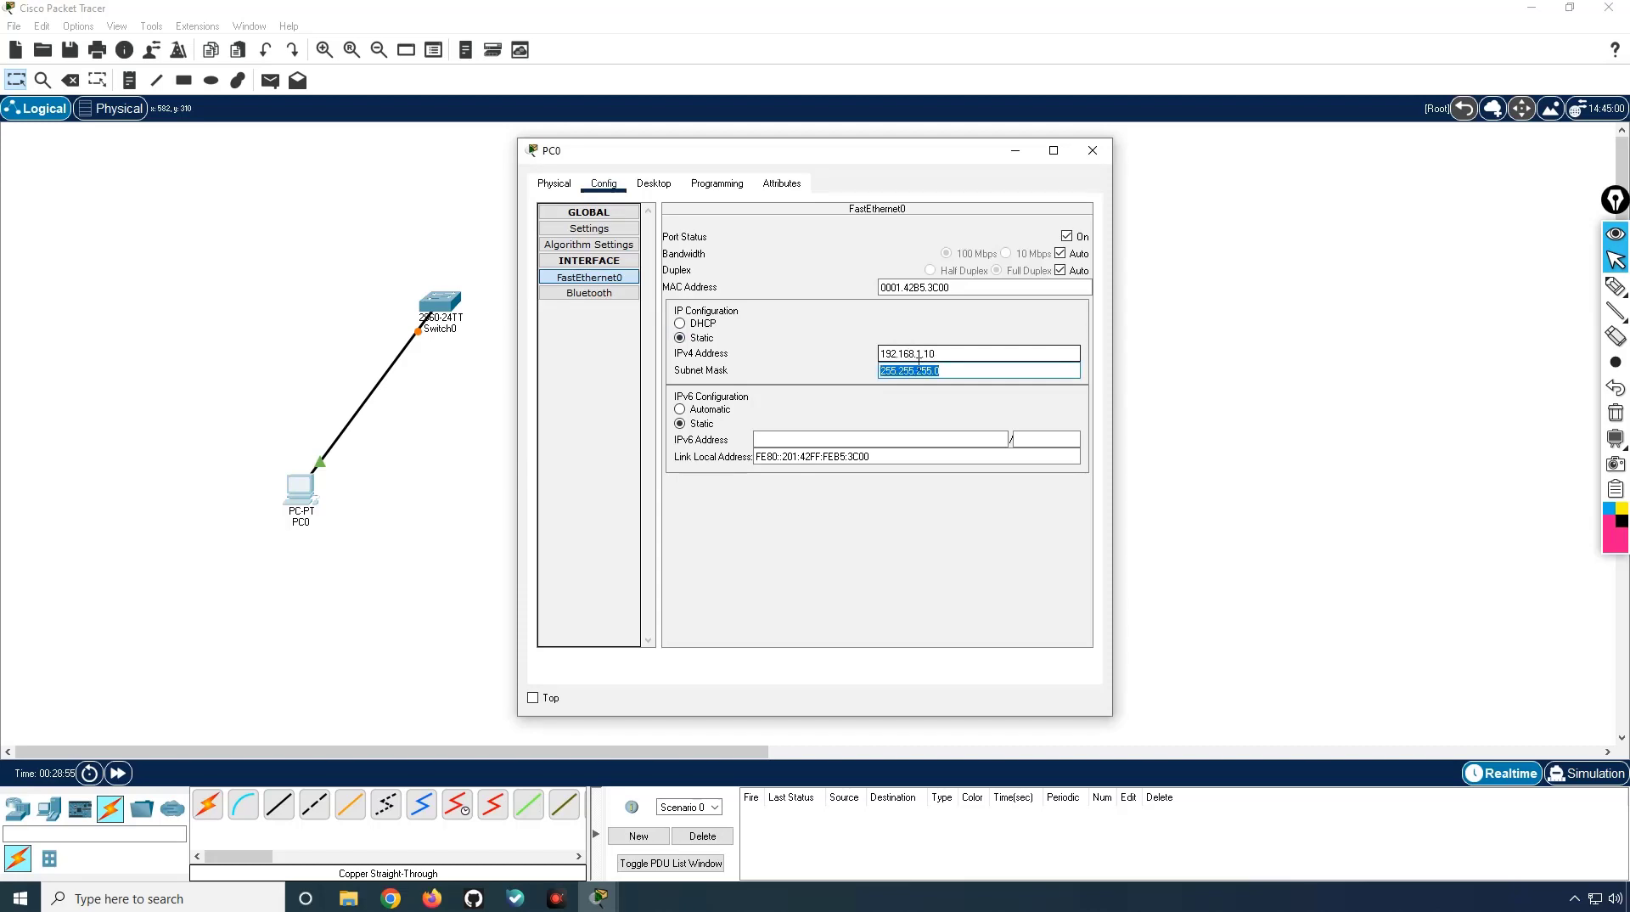
pyautogui.click(1092, 150)
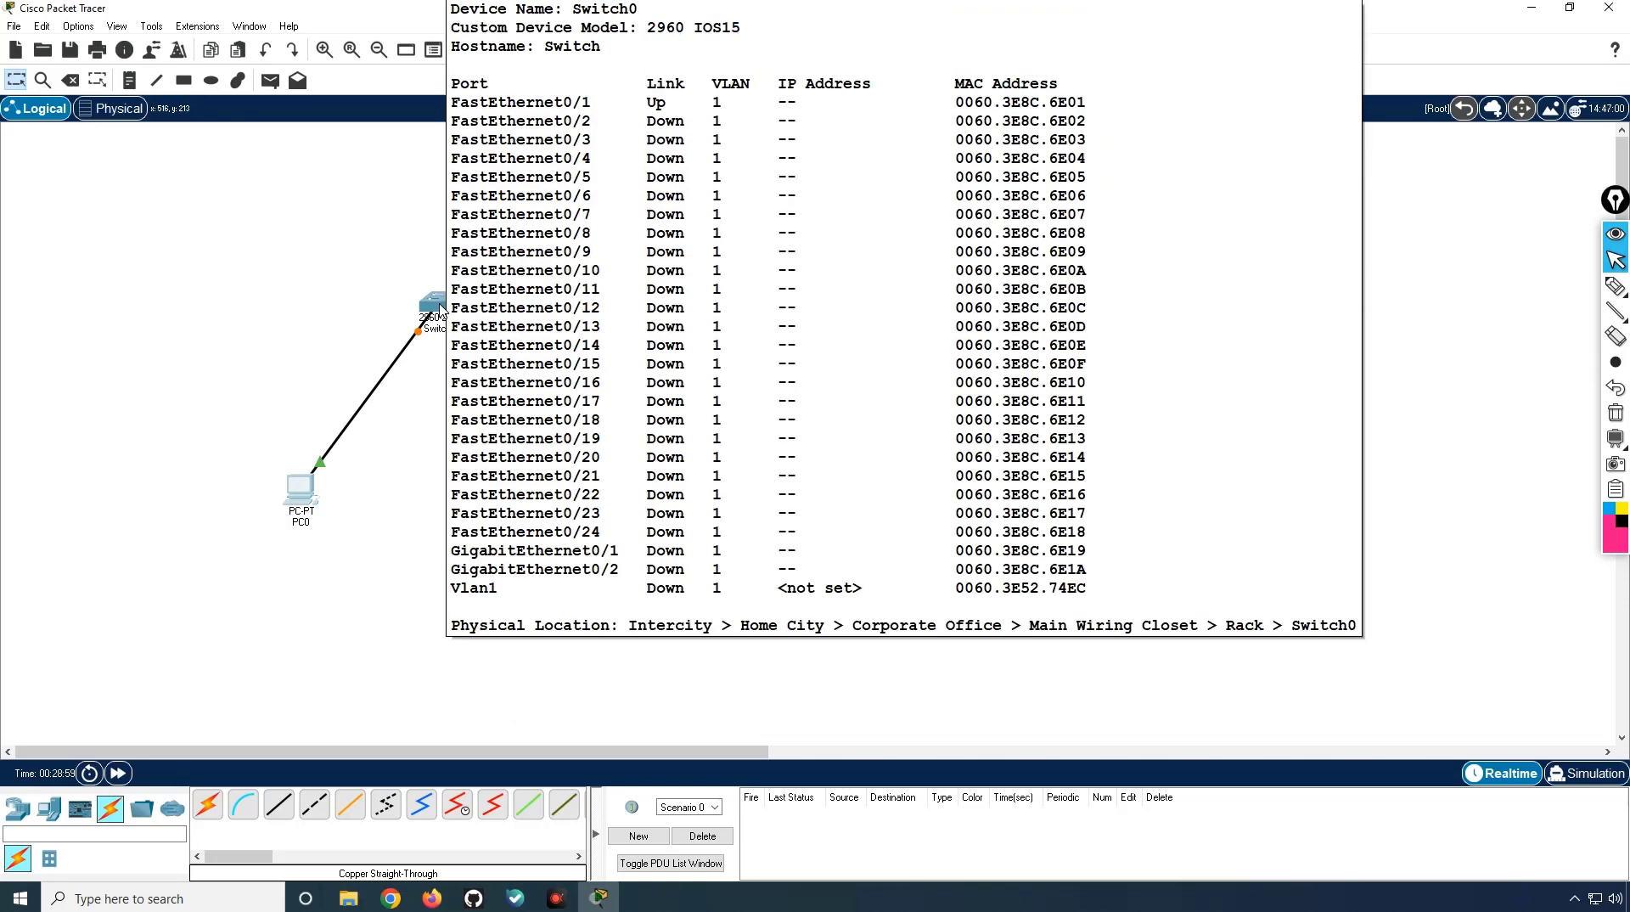
# Step: Open Switch0's command line and enter global configuration mode with en and conf t
pyautogui.click(448, 312)
pyautogui.click(644, 184)
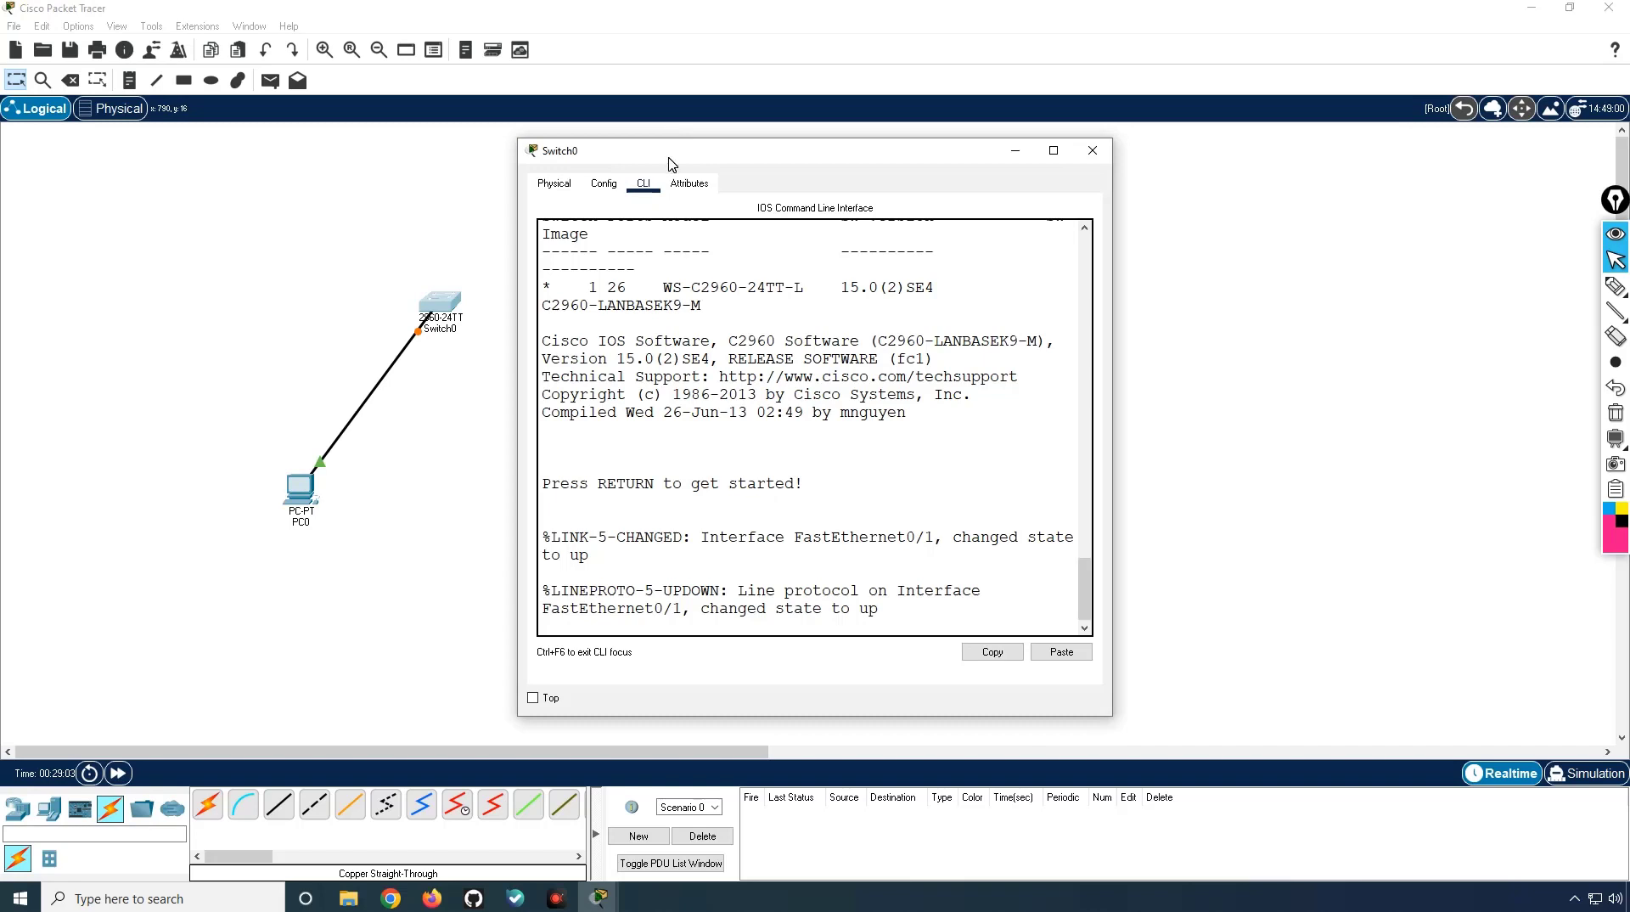
pyautogui.moveTo(671, 163); pyautogui.dragTo(787, 147)
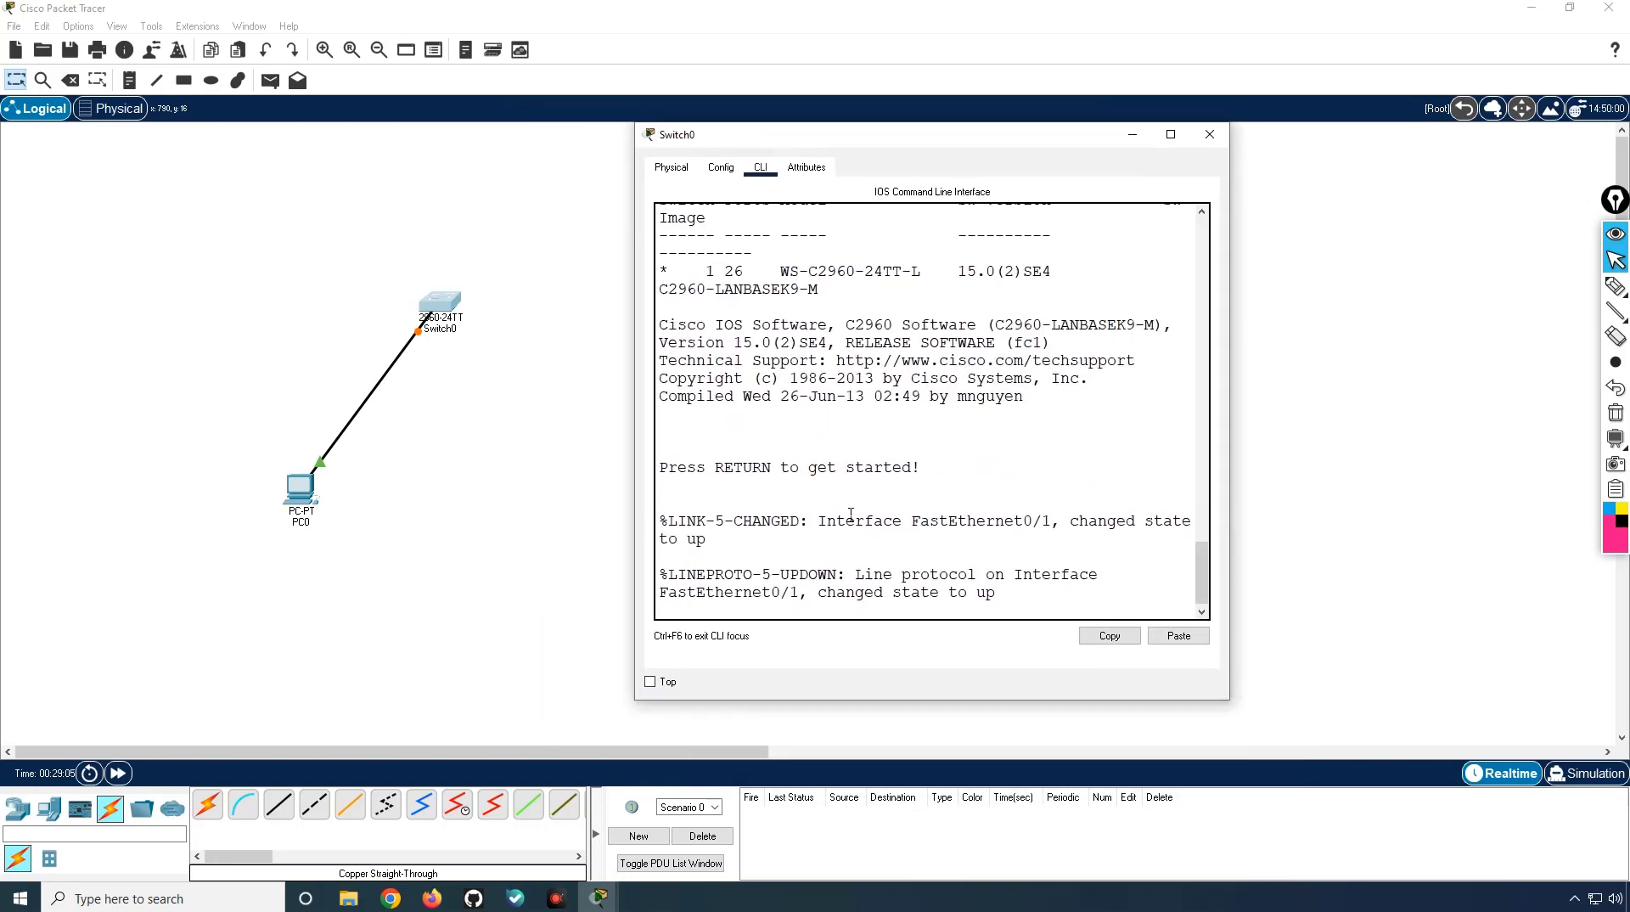
pyautogui.click(735, 598)
pyautogui.press('Return')
pyautogui.press('Return')
pyautogui.press('Return')
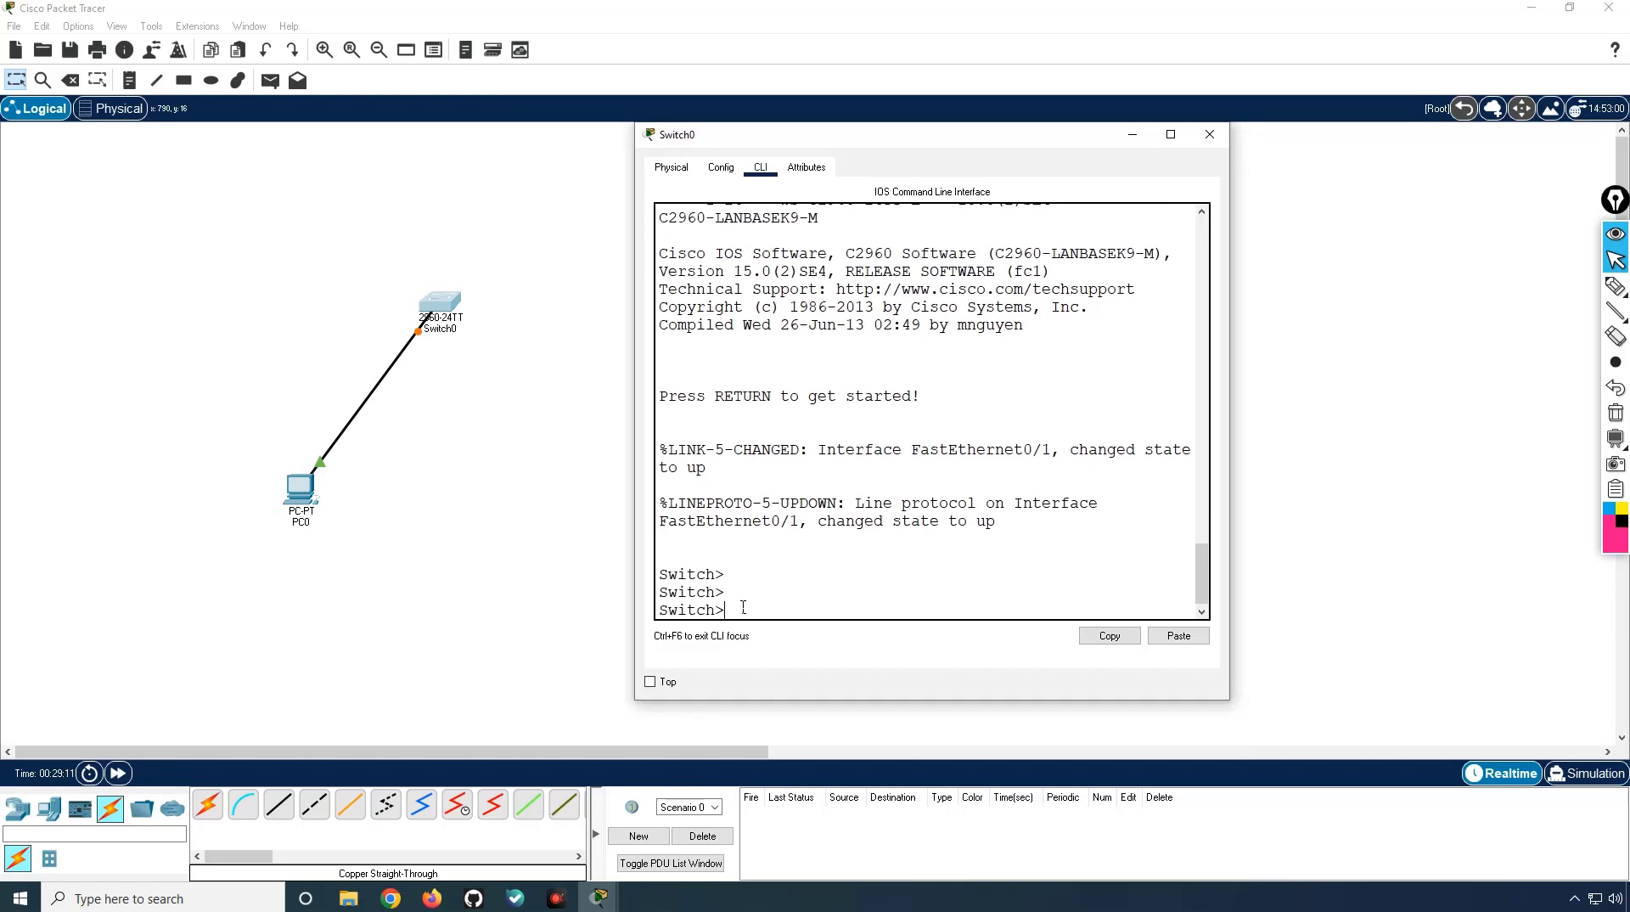
pyautogui.write('en')
pyautogui.press('Return')
pyautogui.press('Return')
pyautogui.press('Return')
pyautogui.press('Return')
pyautogui.write('c')
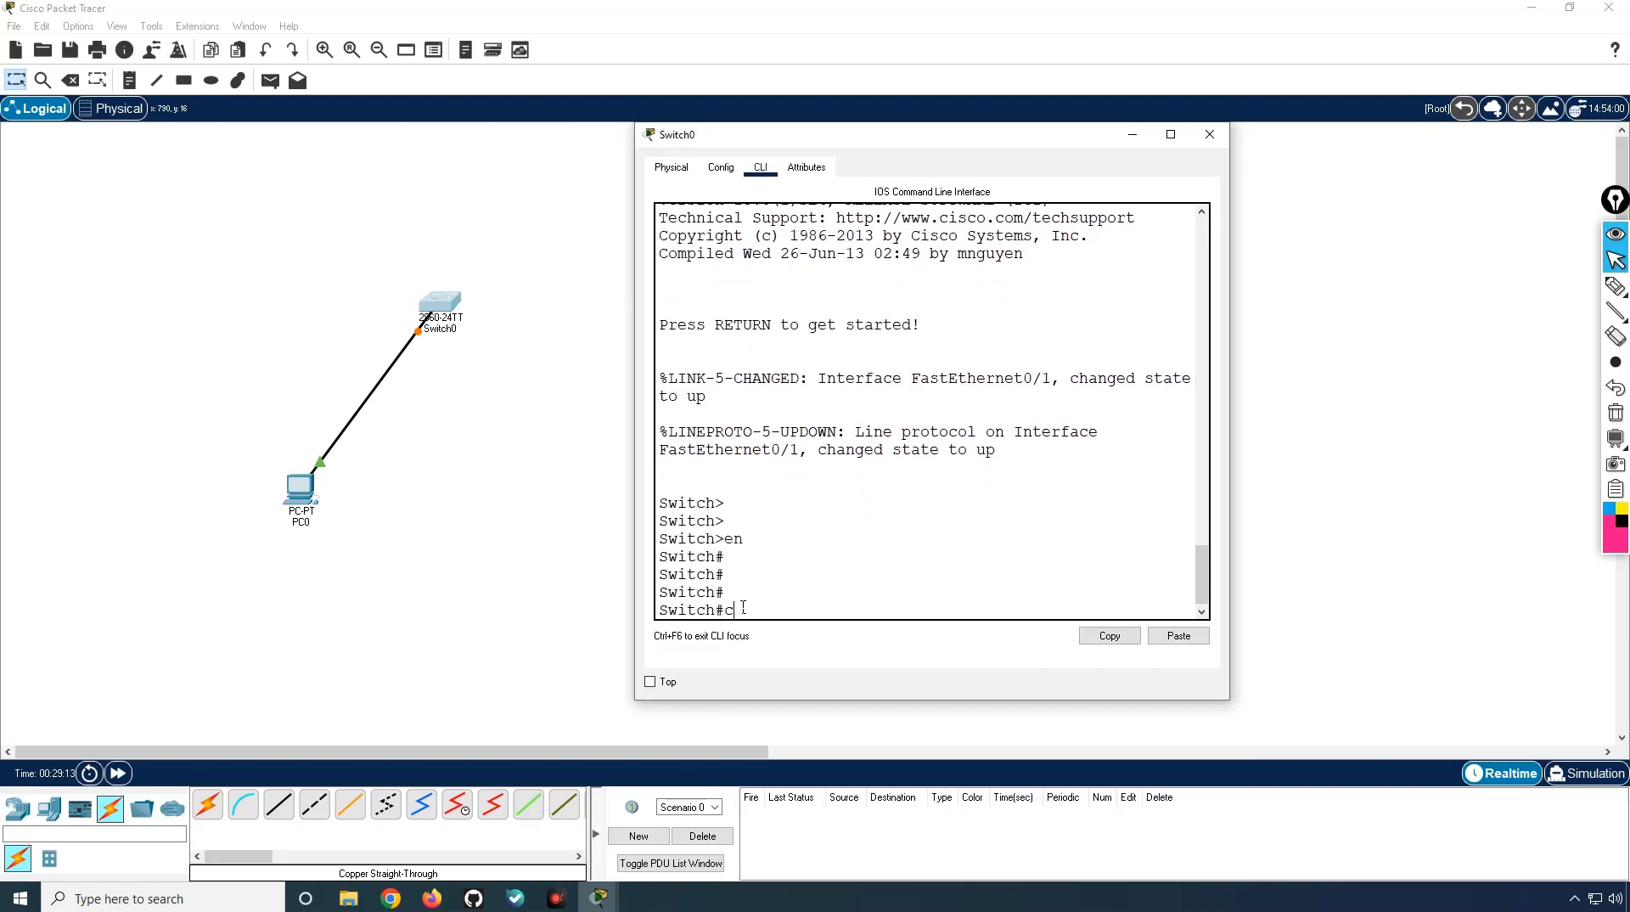
pyautogui.write('onf t')
pyautogui.press('Return')
# Step: Set the switch hostname to SW1 and the IP domain name to cisco
pyautogui.write('h(config)#h')
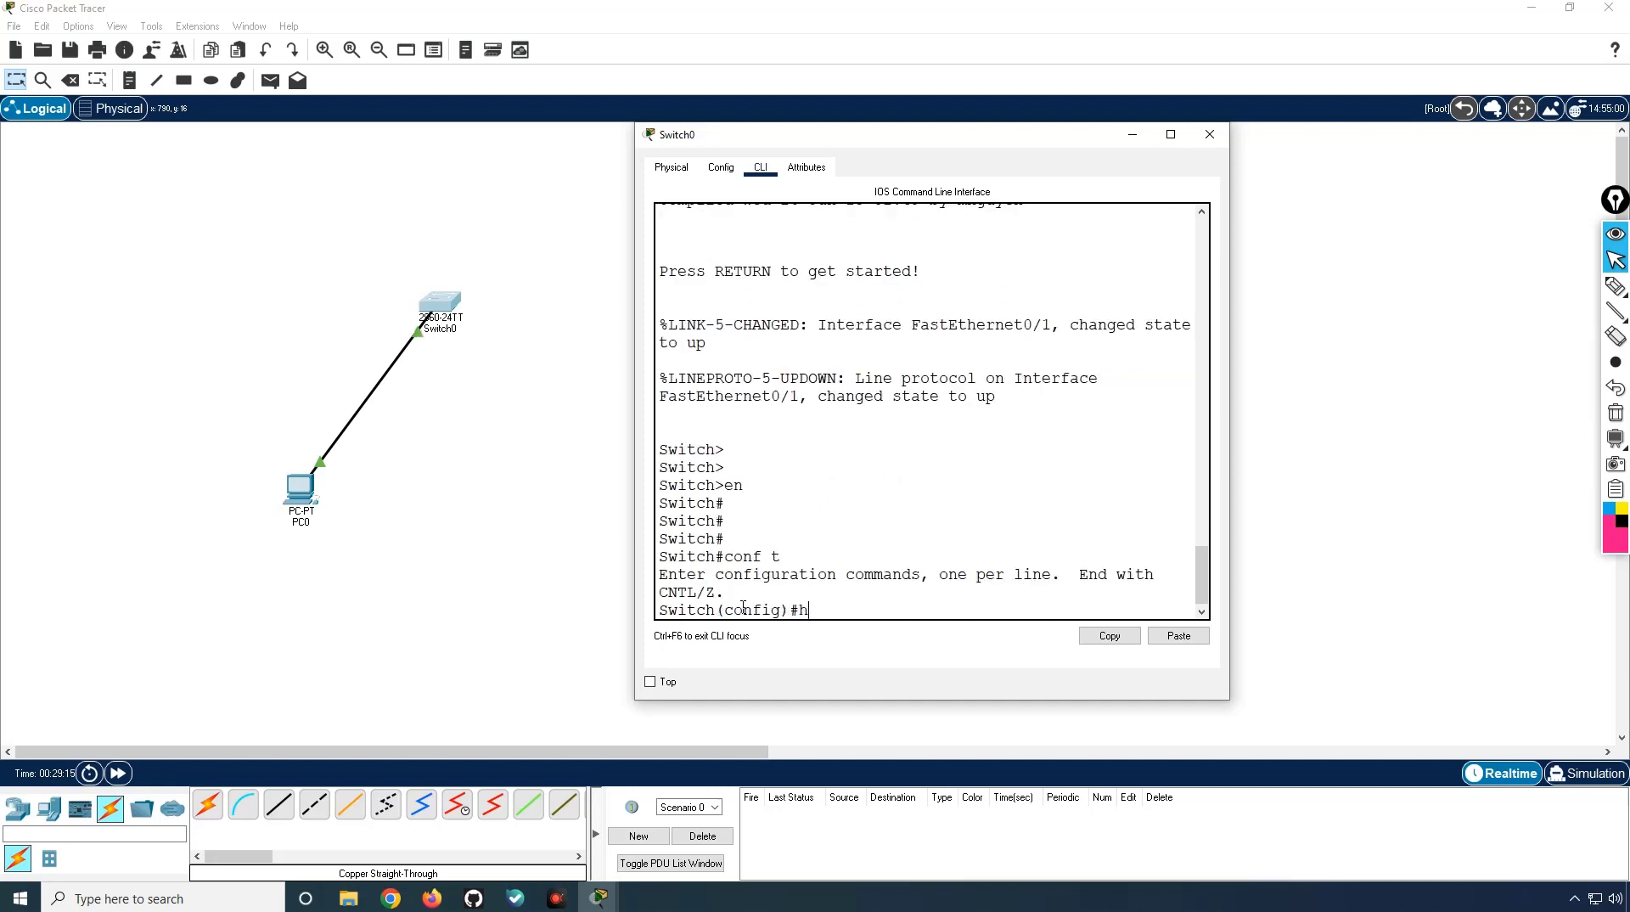
pyautogui.write('o')
pyautogui.press('Tab')
pyautogui.write('SW1')
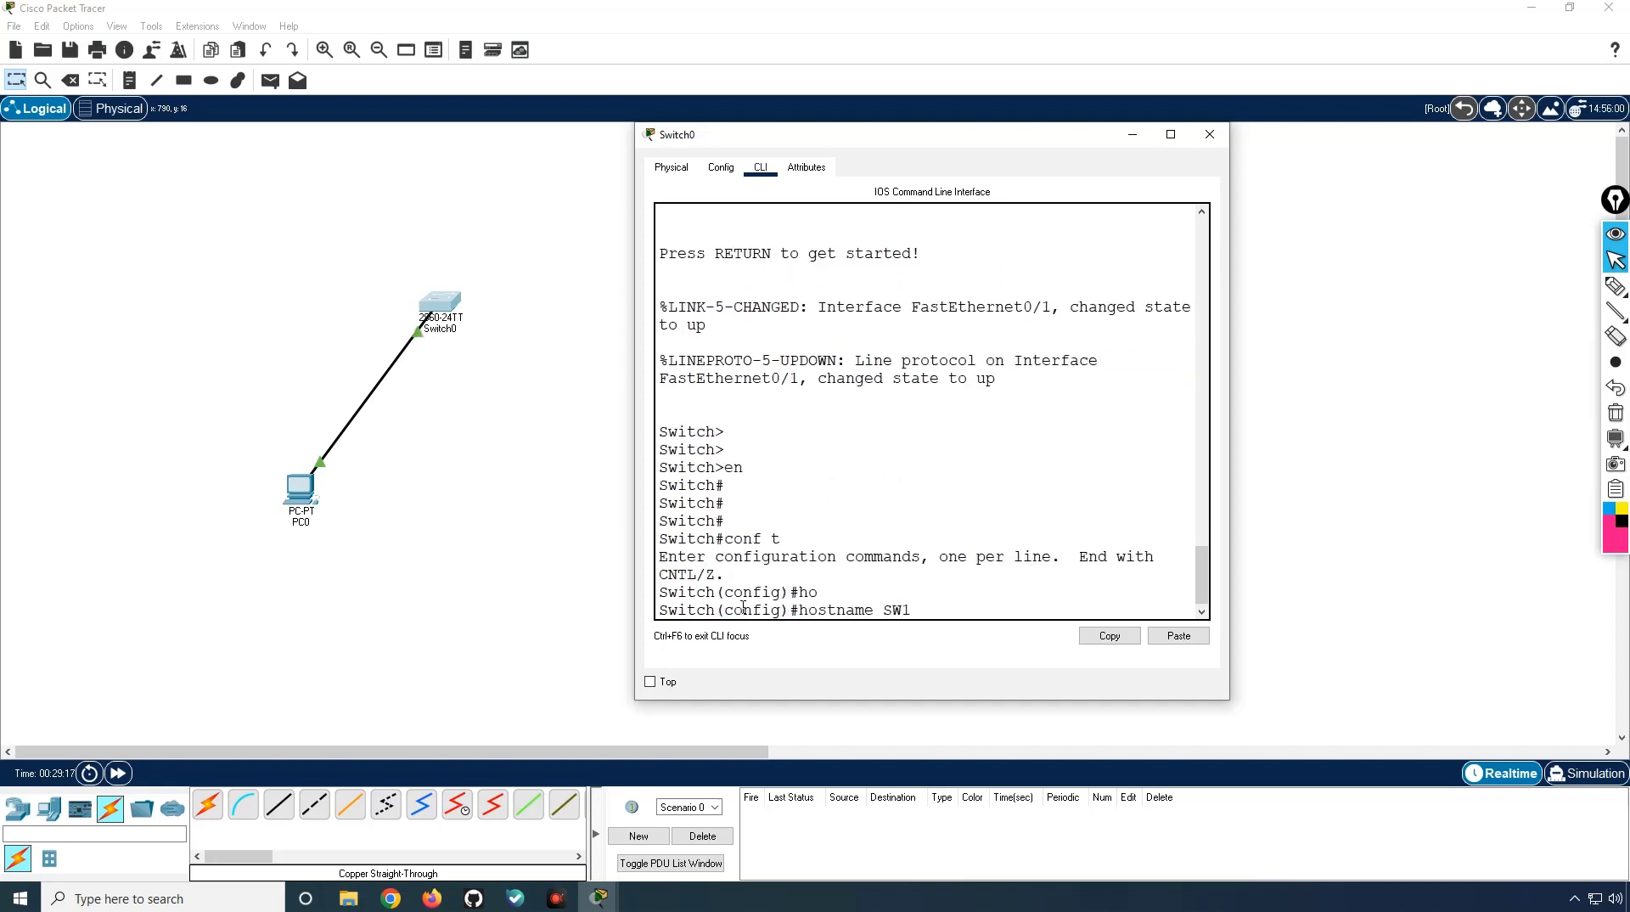
pyautogui.press('Return')
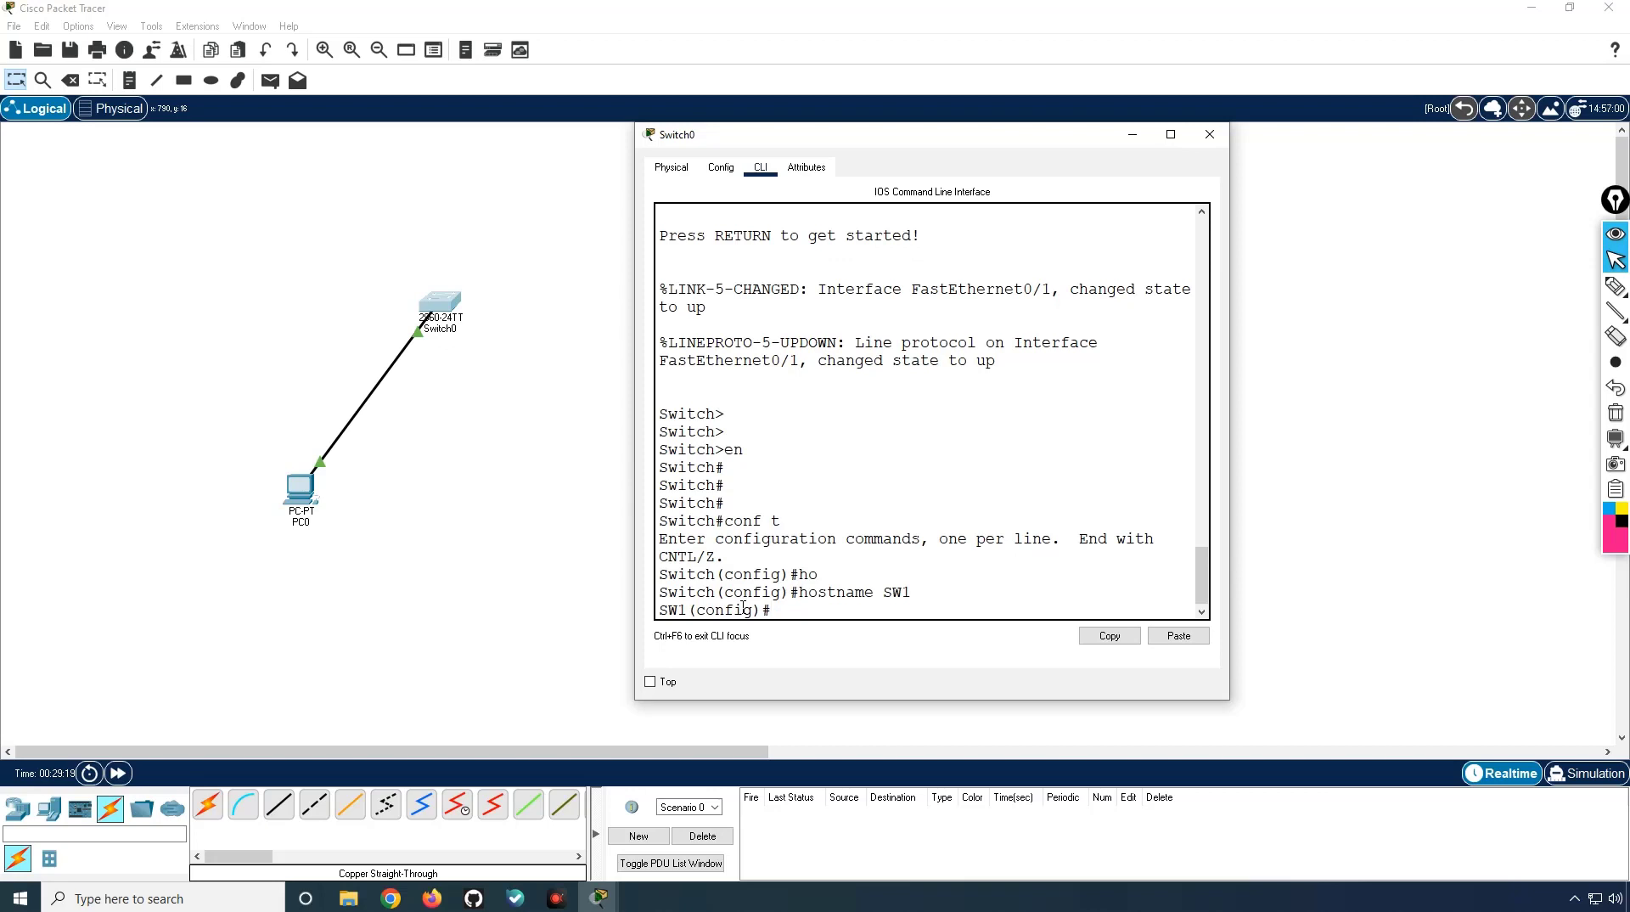
pyautogui.write('ip domain-na')
pyautogui.press('Tab')
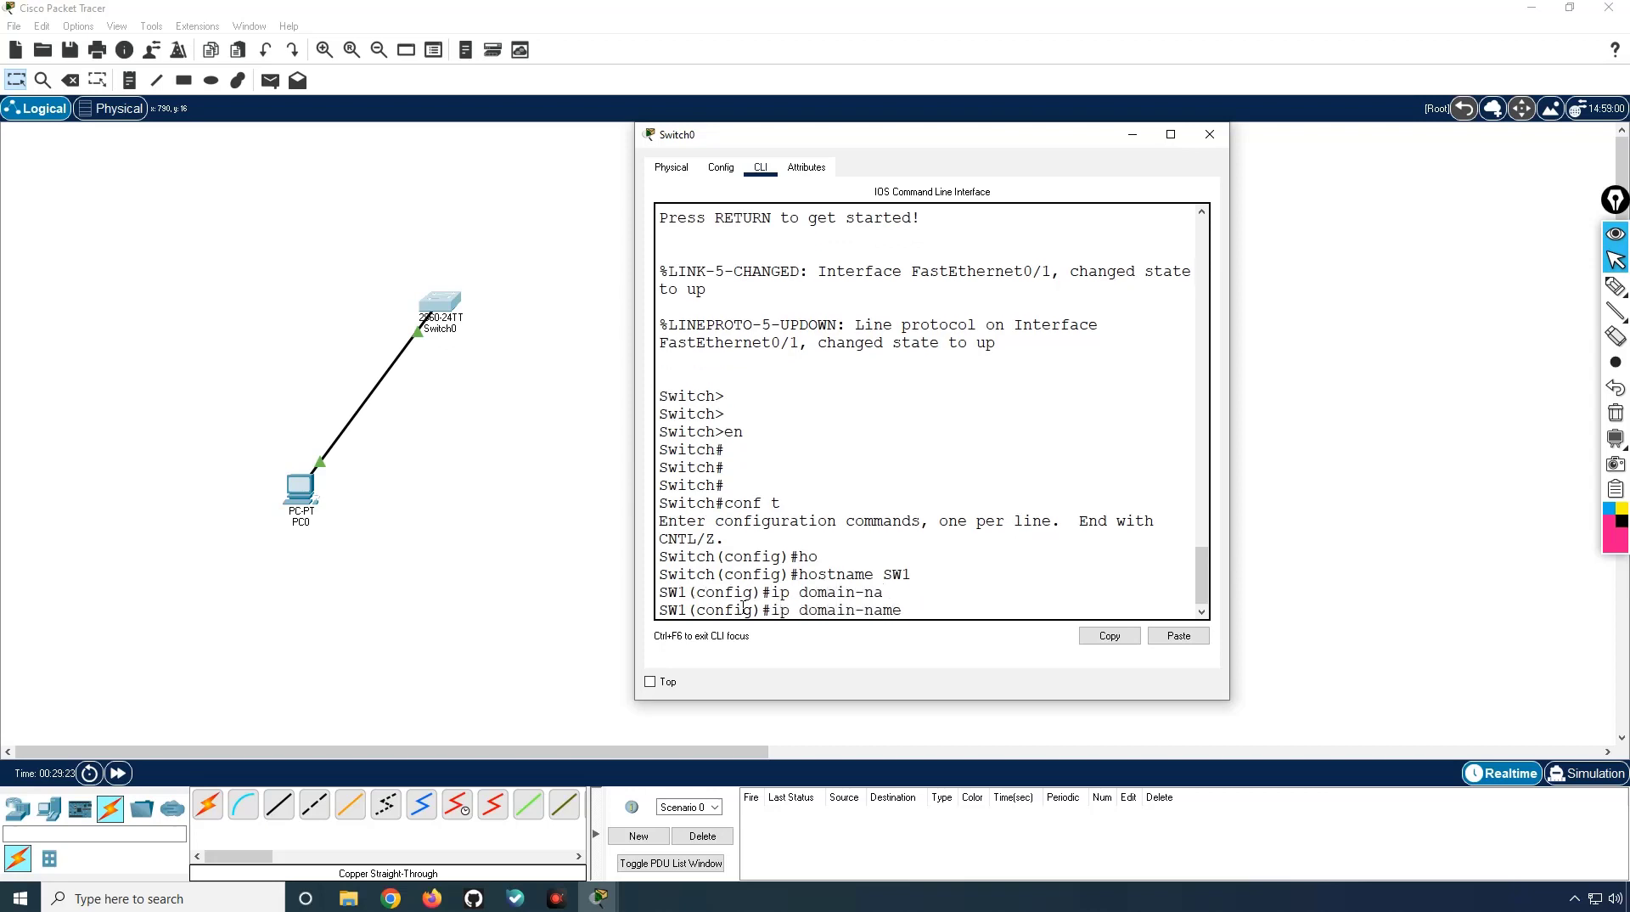
pyautogui.write('cisco')
pyautogui.press('Return')
# Step: Create local user admin with a password and begin the enable secret command
pyautogui.write('user')
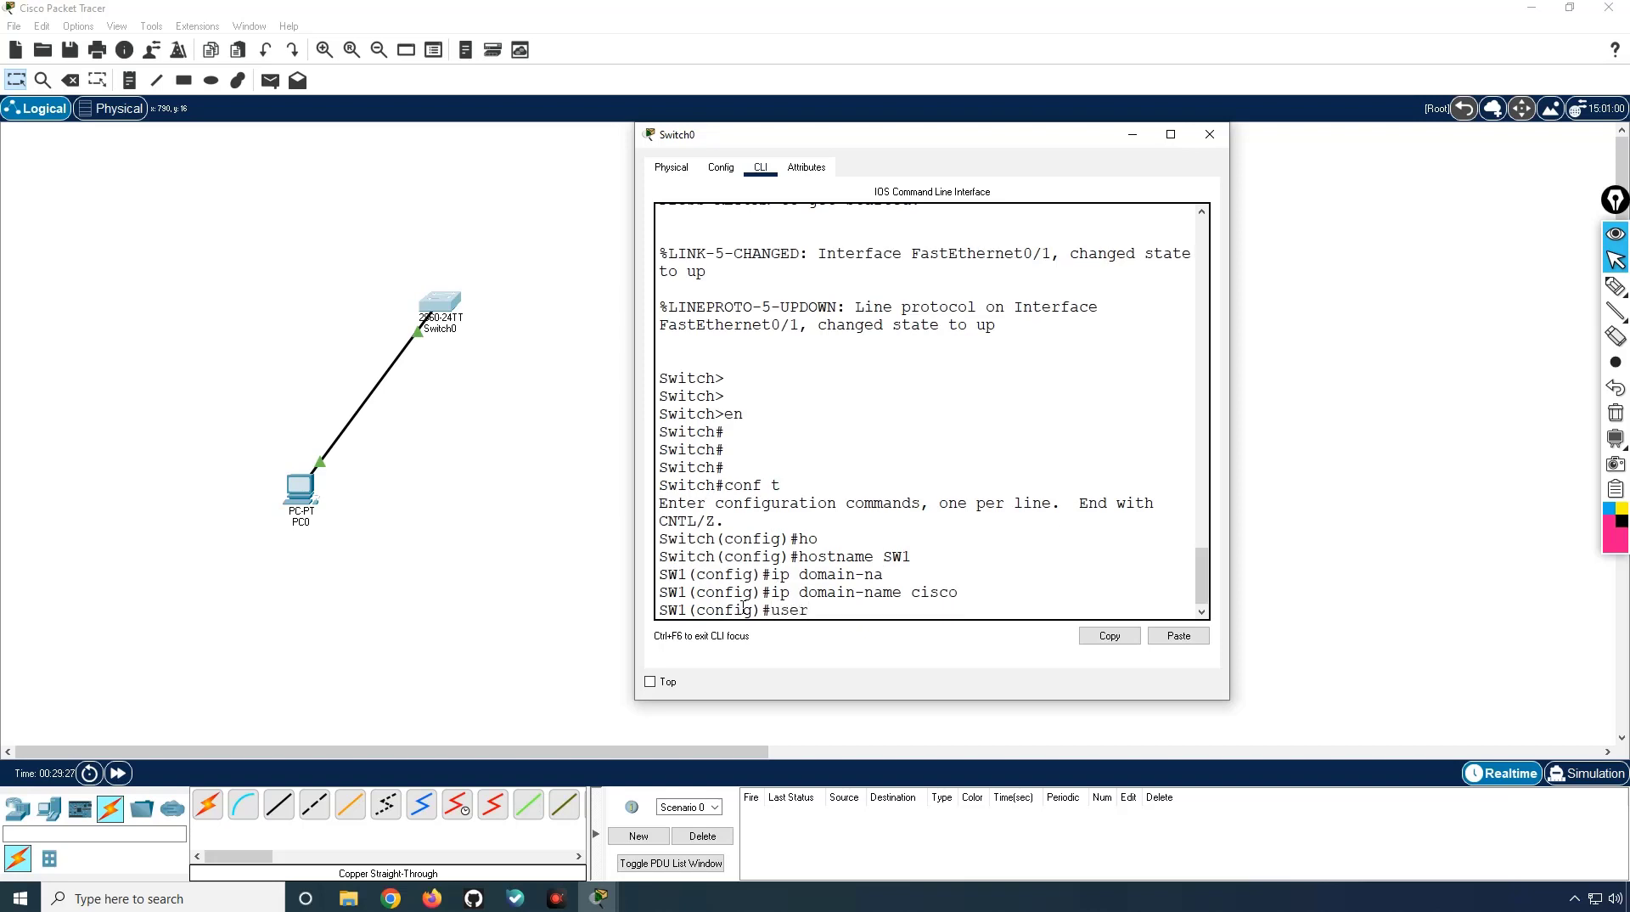
pyautogui.press('Tab')
pyautogui.write('admin pa')
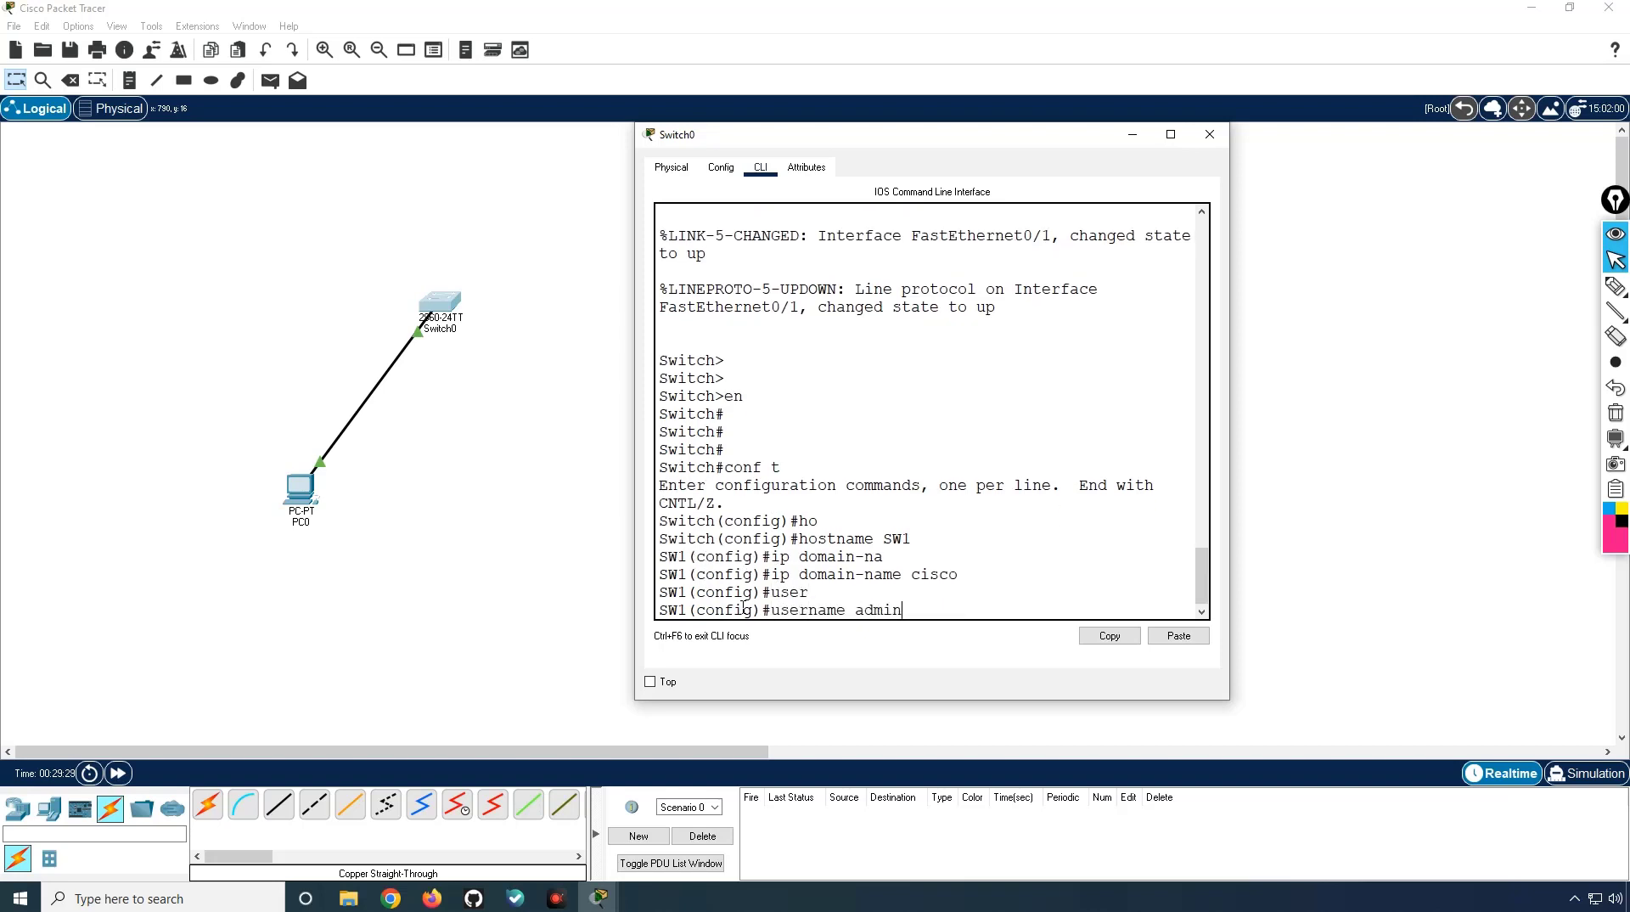
pyautogui.press('Tab')
pyautogui.write('cisco')
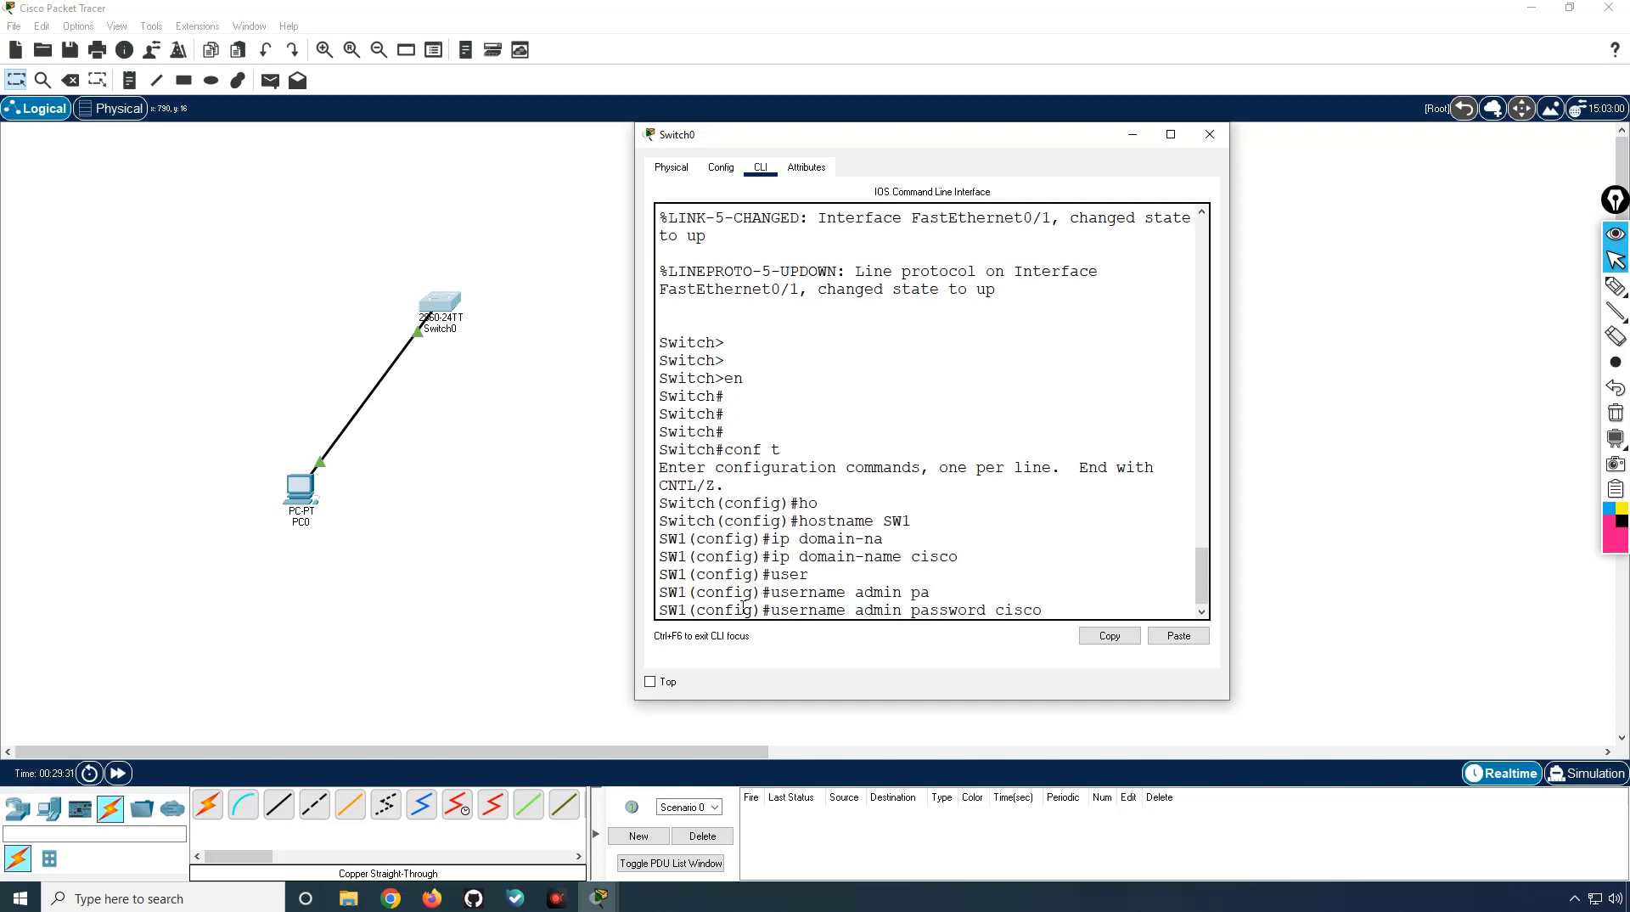
pyautogui.press('Return')
pyautogui.write('ena')
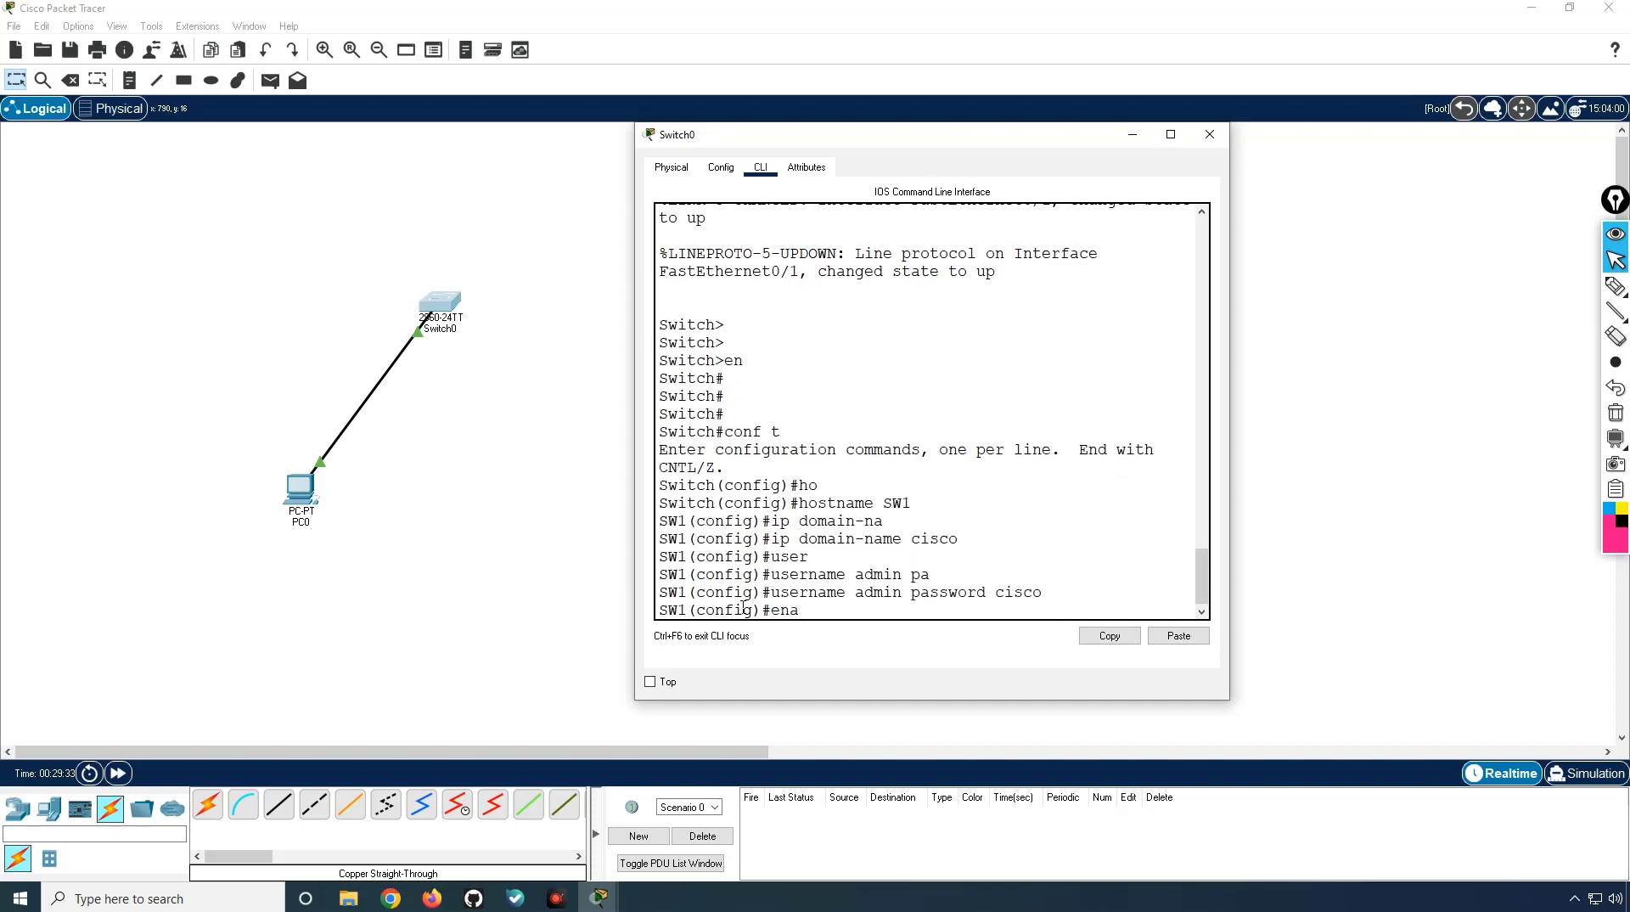
pyautogui.press('Tab')
# Step: Set the switch's enable secret password
pyautogui.write('se')
pyautogui.press('Tab')
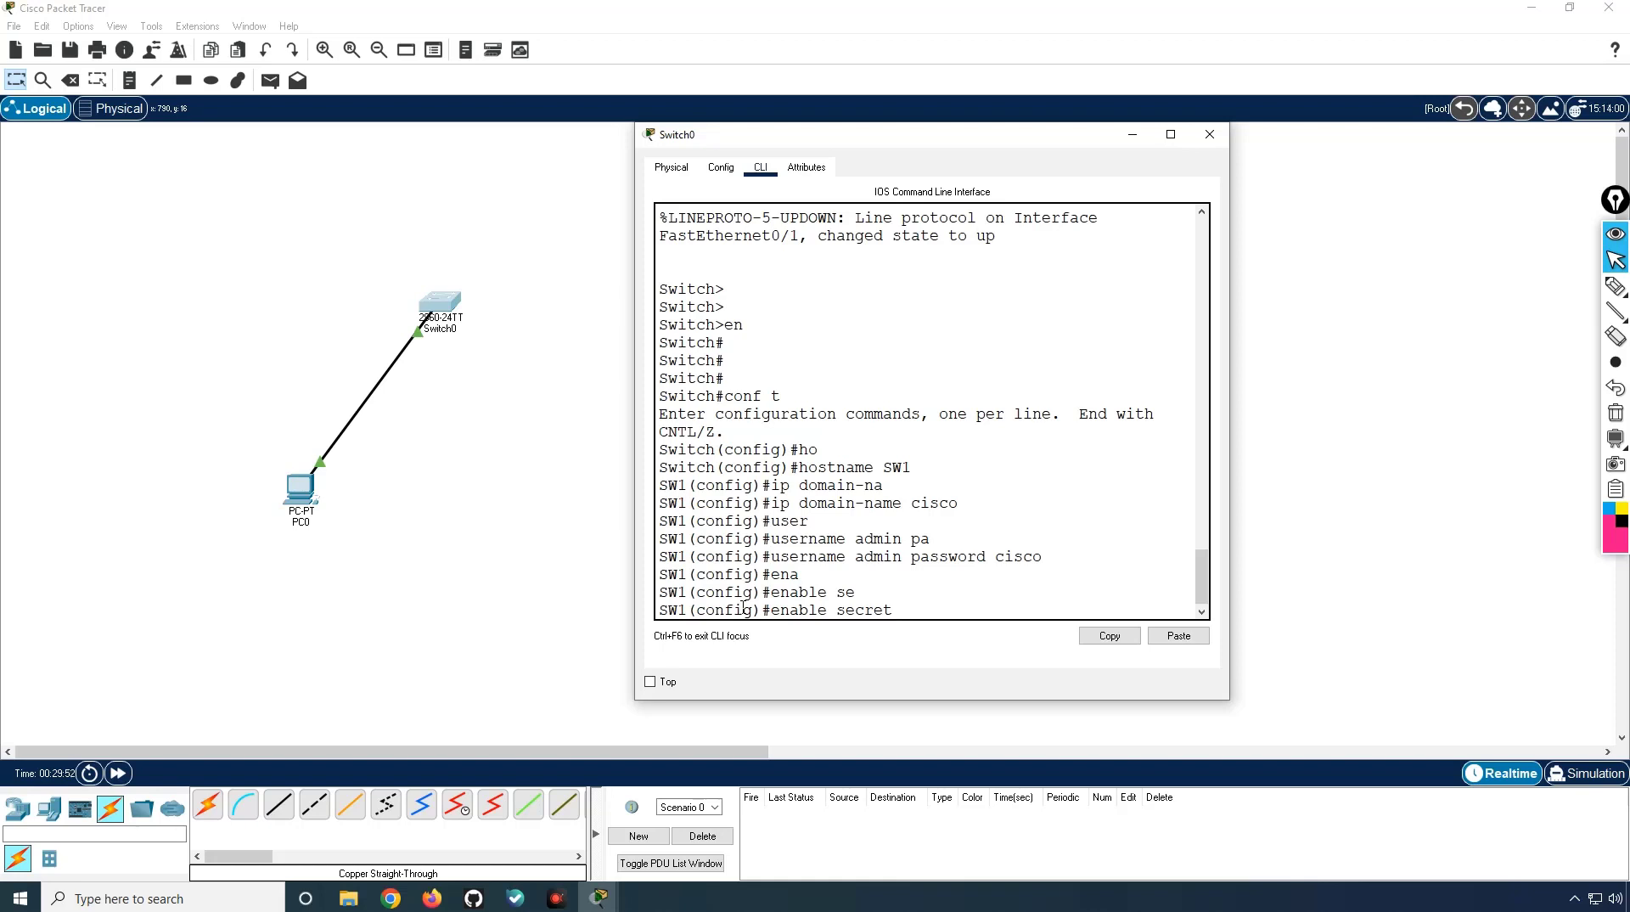
pyautogui.write('cisco')
pyautogui.press('Return')
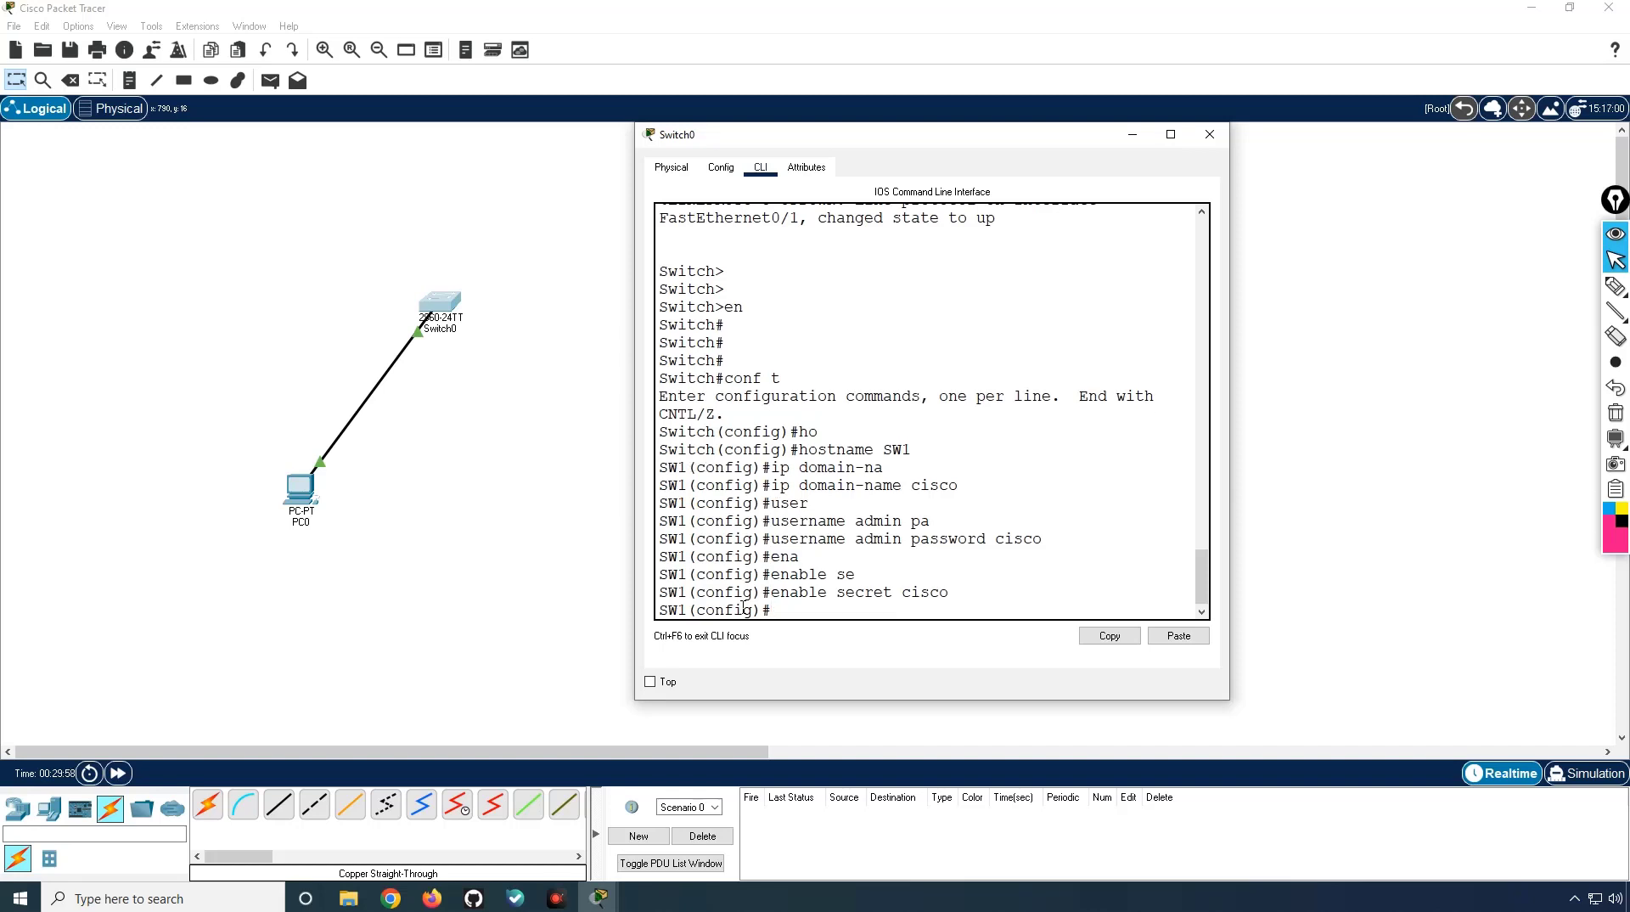
# Step: Generate RSA keys with a 1024-bit modulus via crypto key generate rsa
pyautogui.write('cry')
pyautogui.press('Tab')
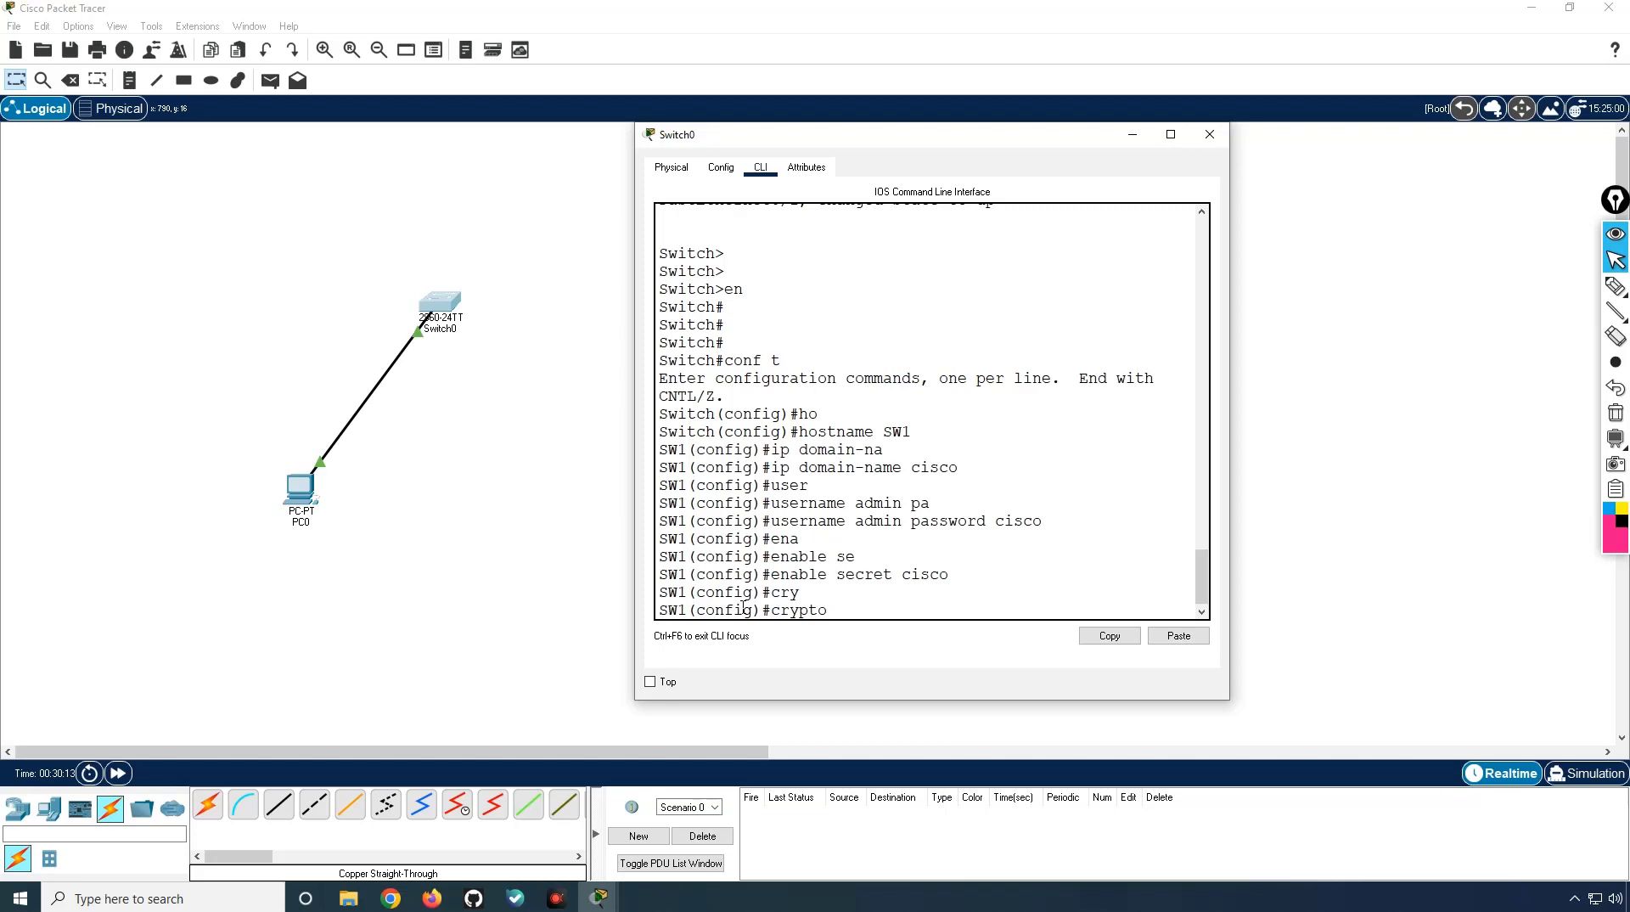
pyautogui.write('key')
pyautogui.press('Tab')
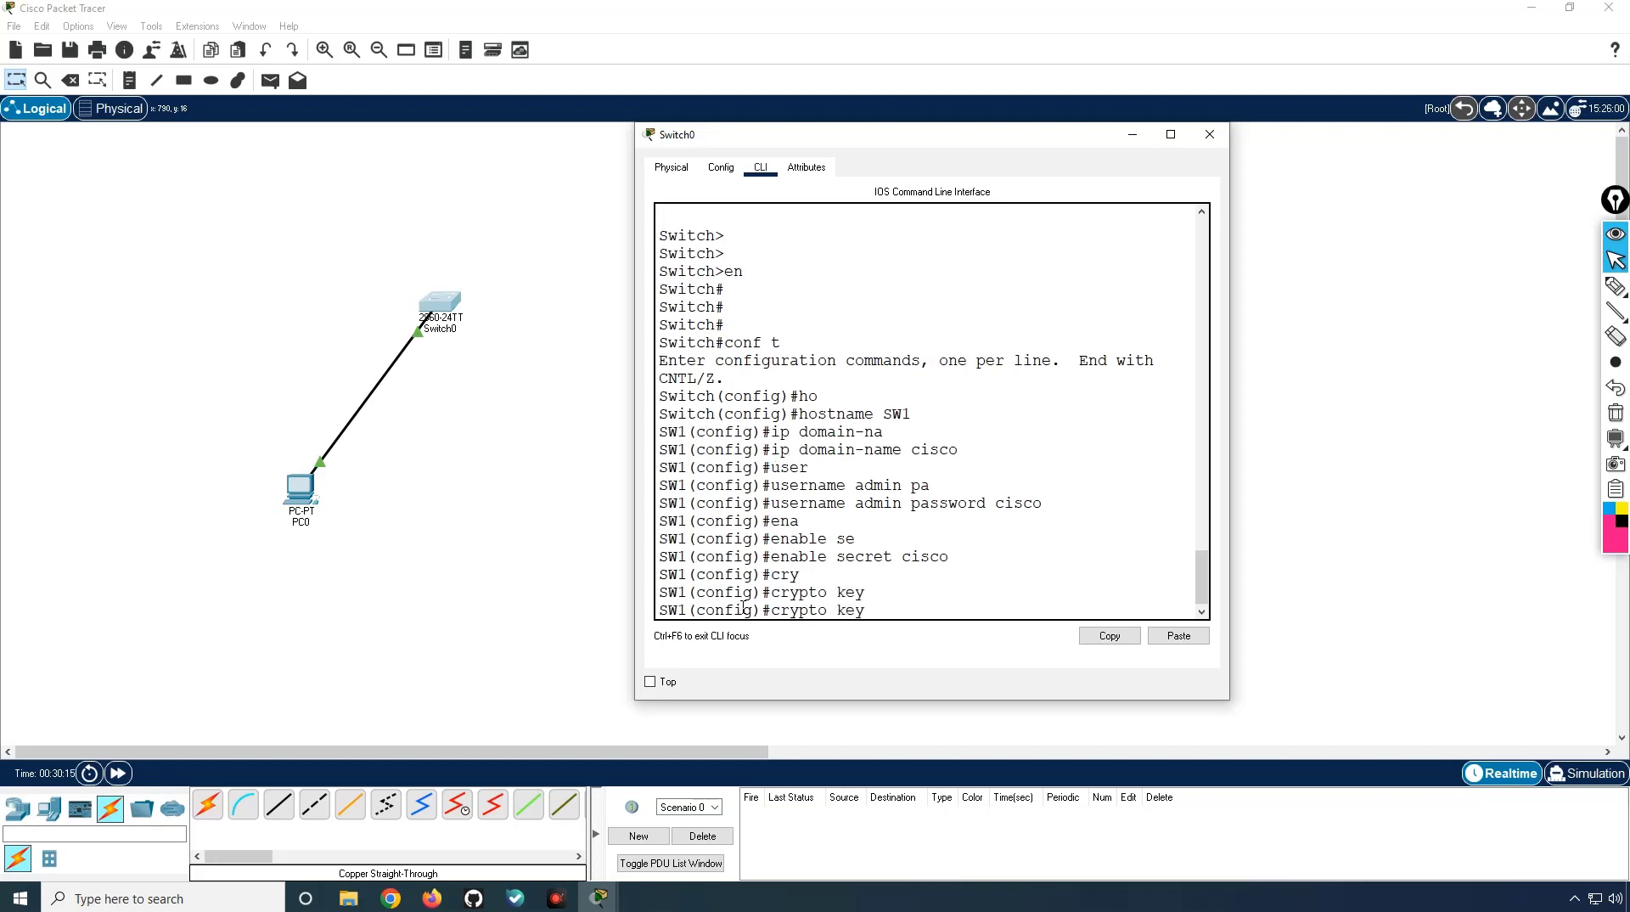
pyautogui.write('ge')
pyautogui.press('Tab')
pyautogui.write('rs')
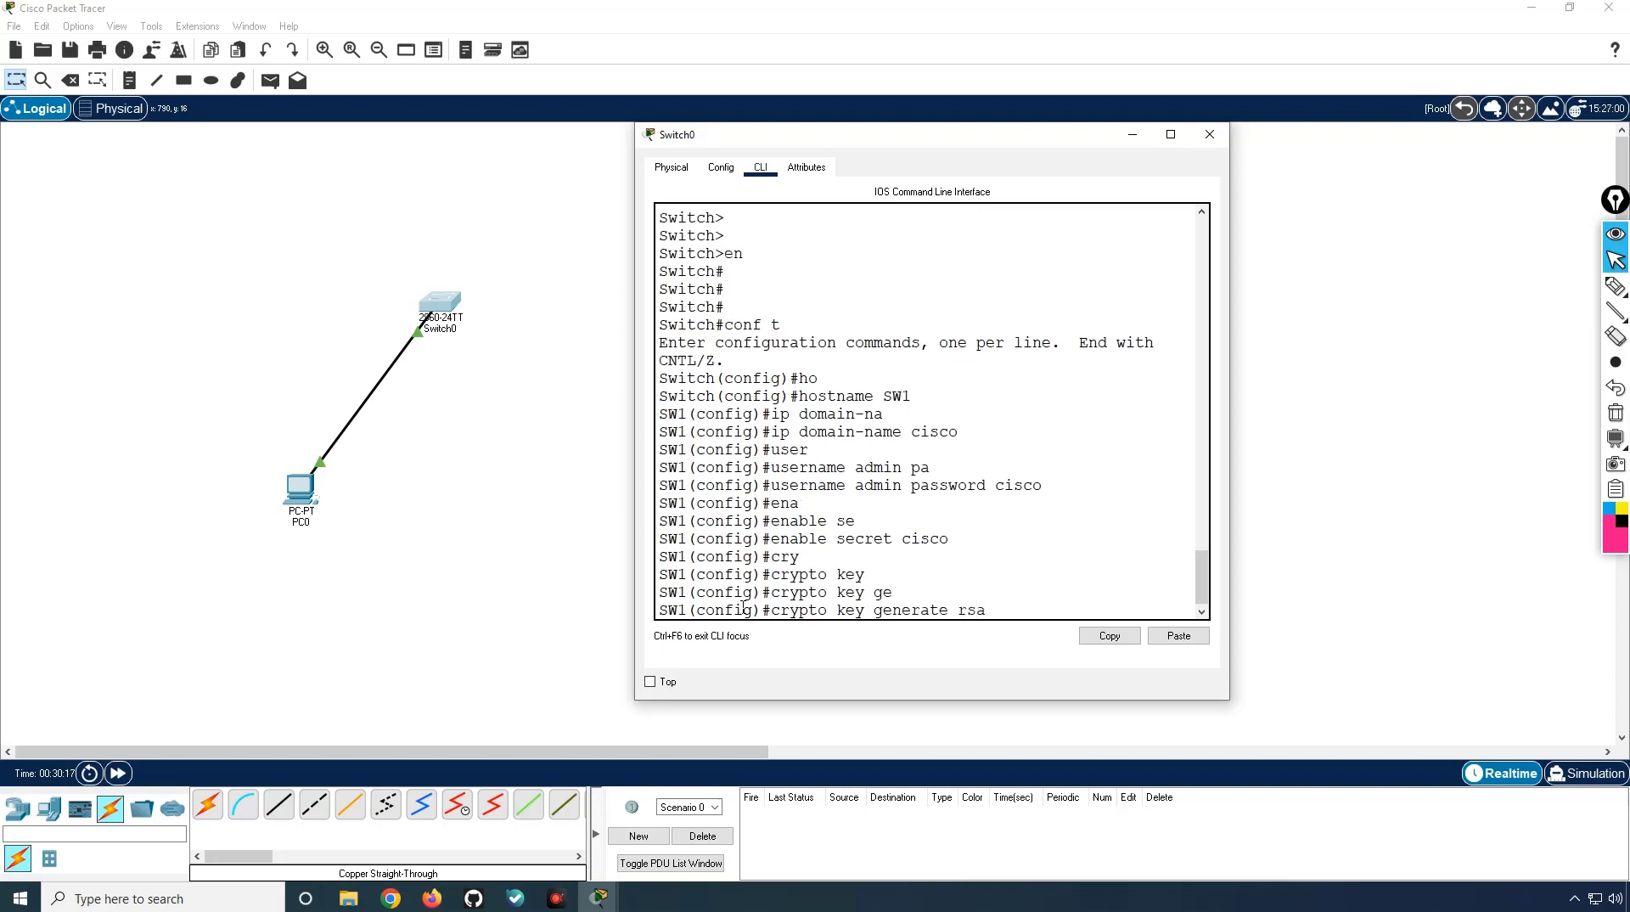
pyautogui.press('Tab')
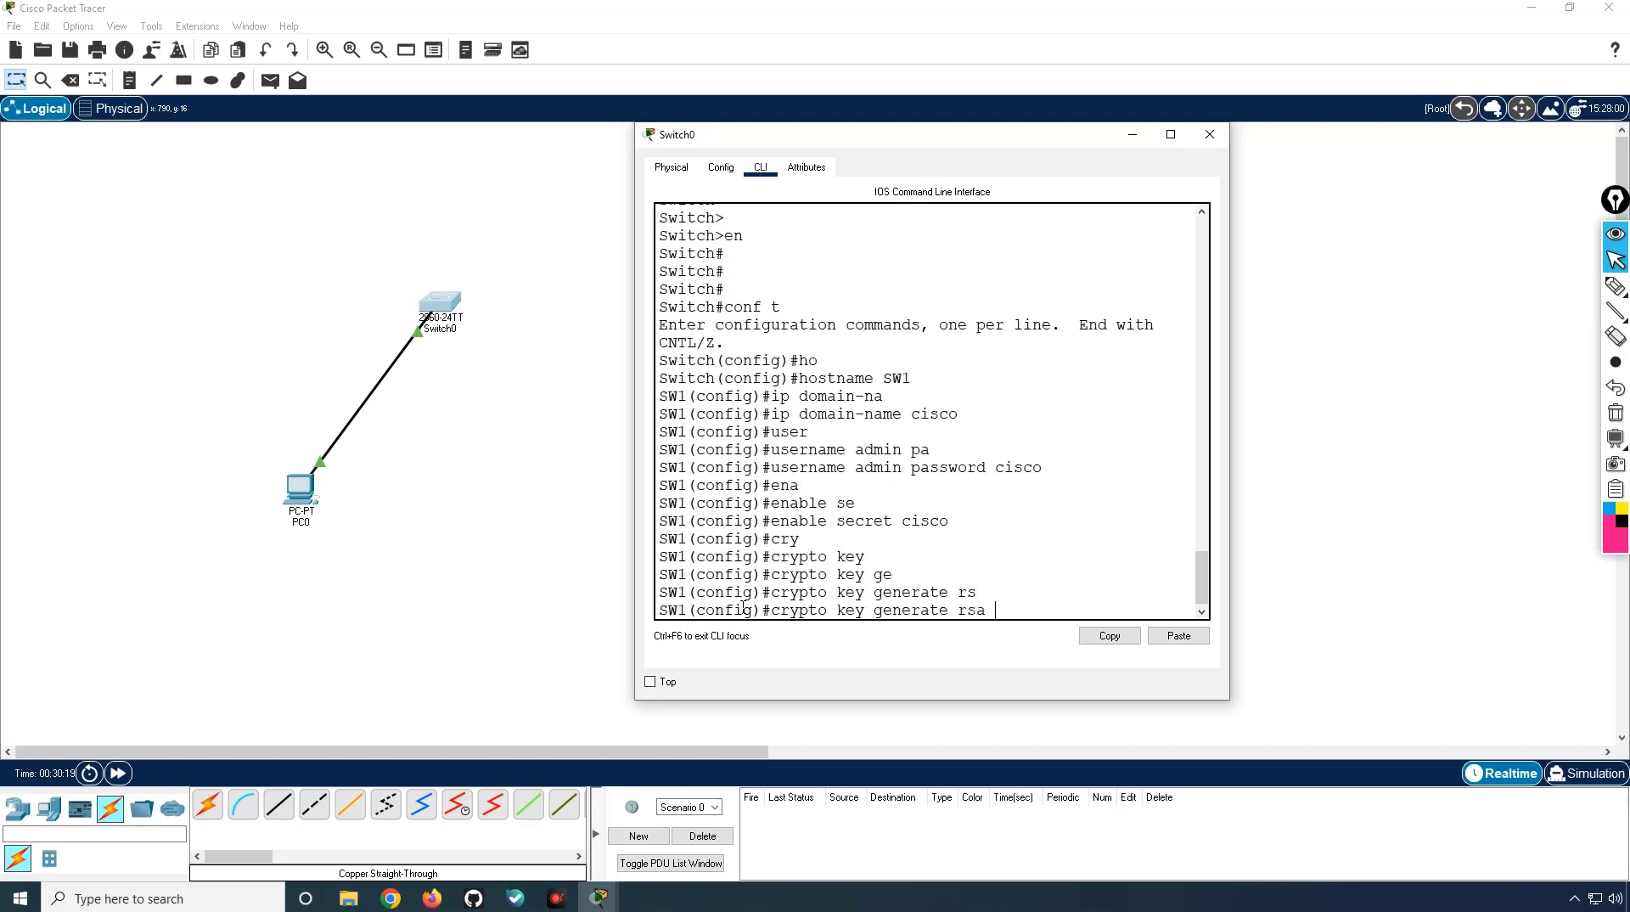
pyautogui.press('Return')
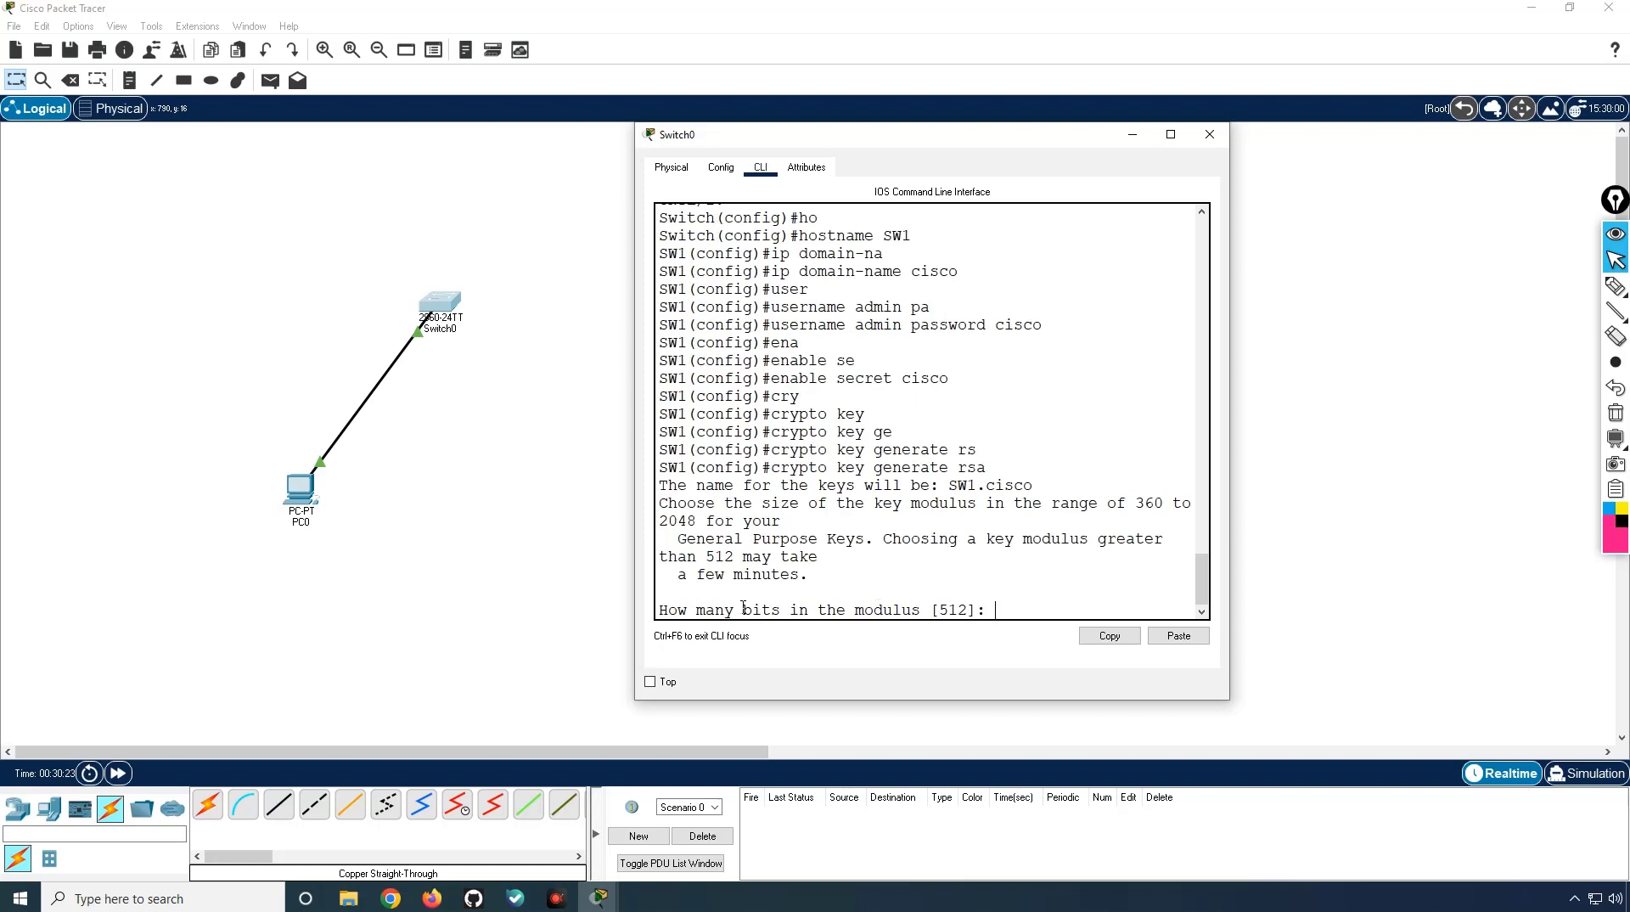
pyautogui.write('1024')
pyautogui.moveTo(1229, 463); pyautogui.dragTo(1433, 458)
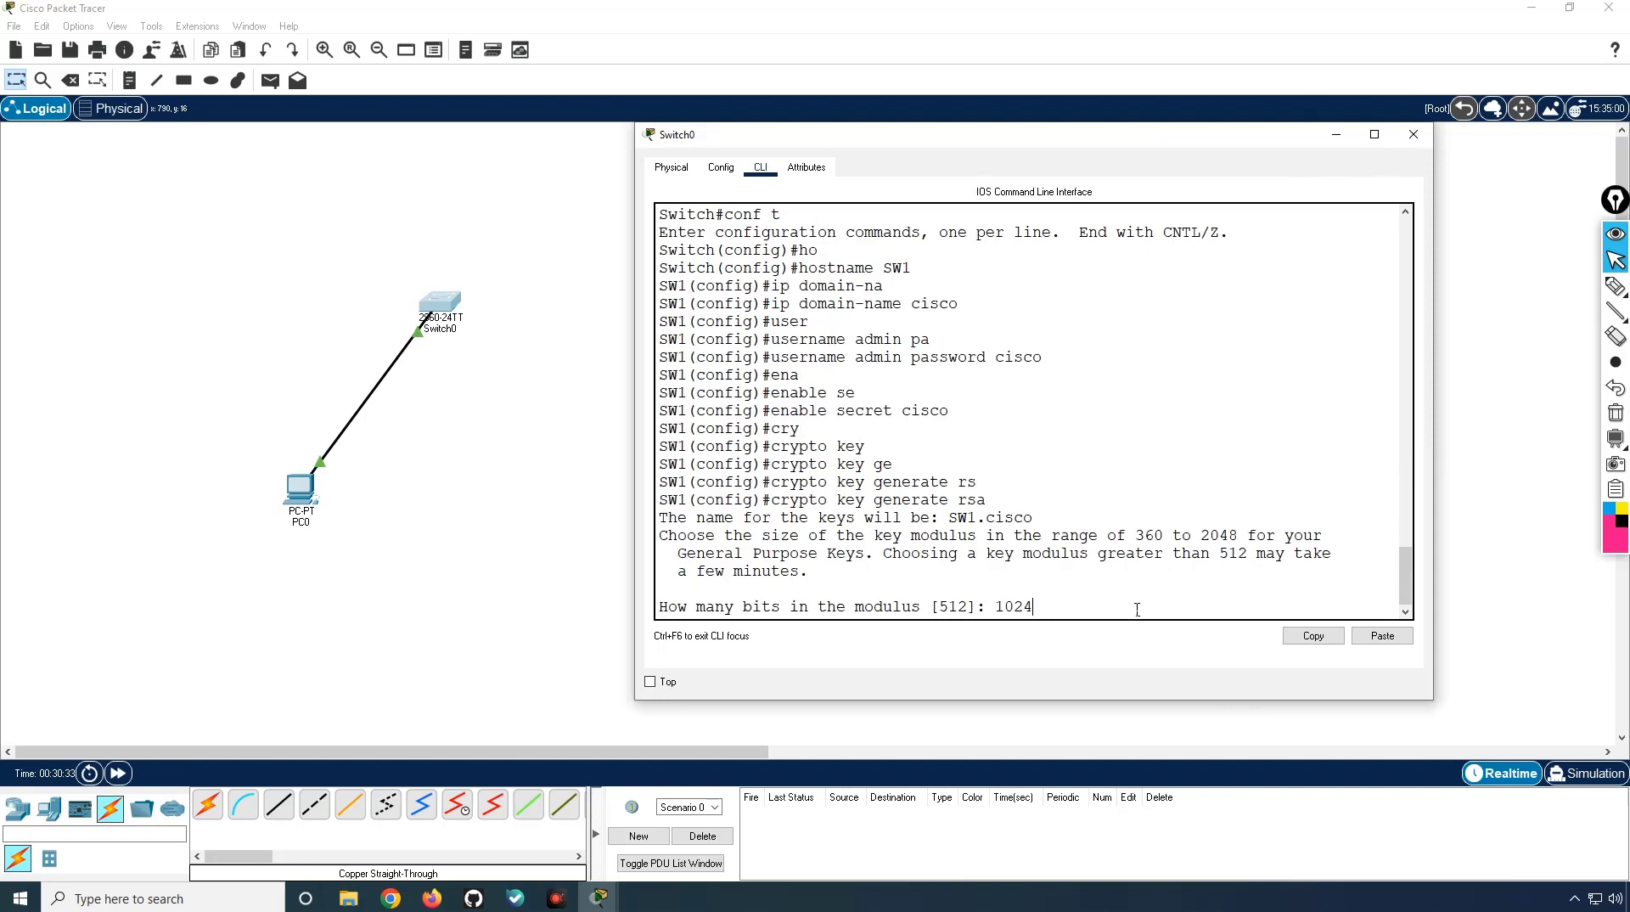
pyautogui.press('Return')
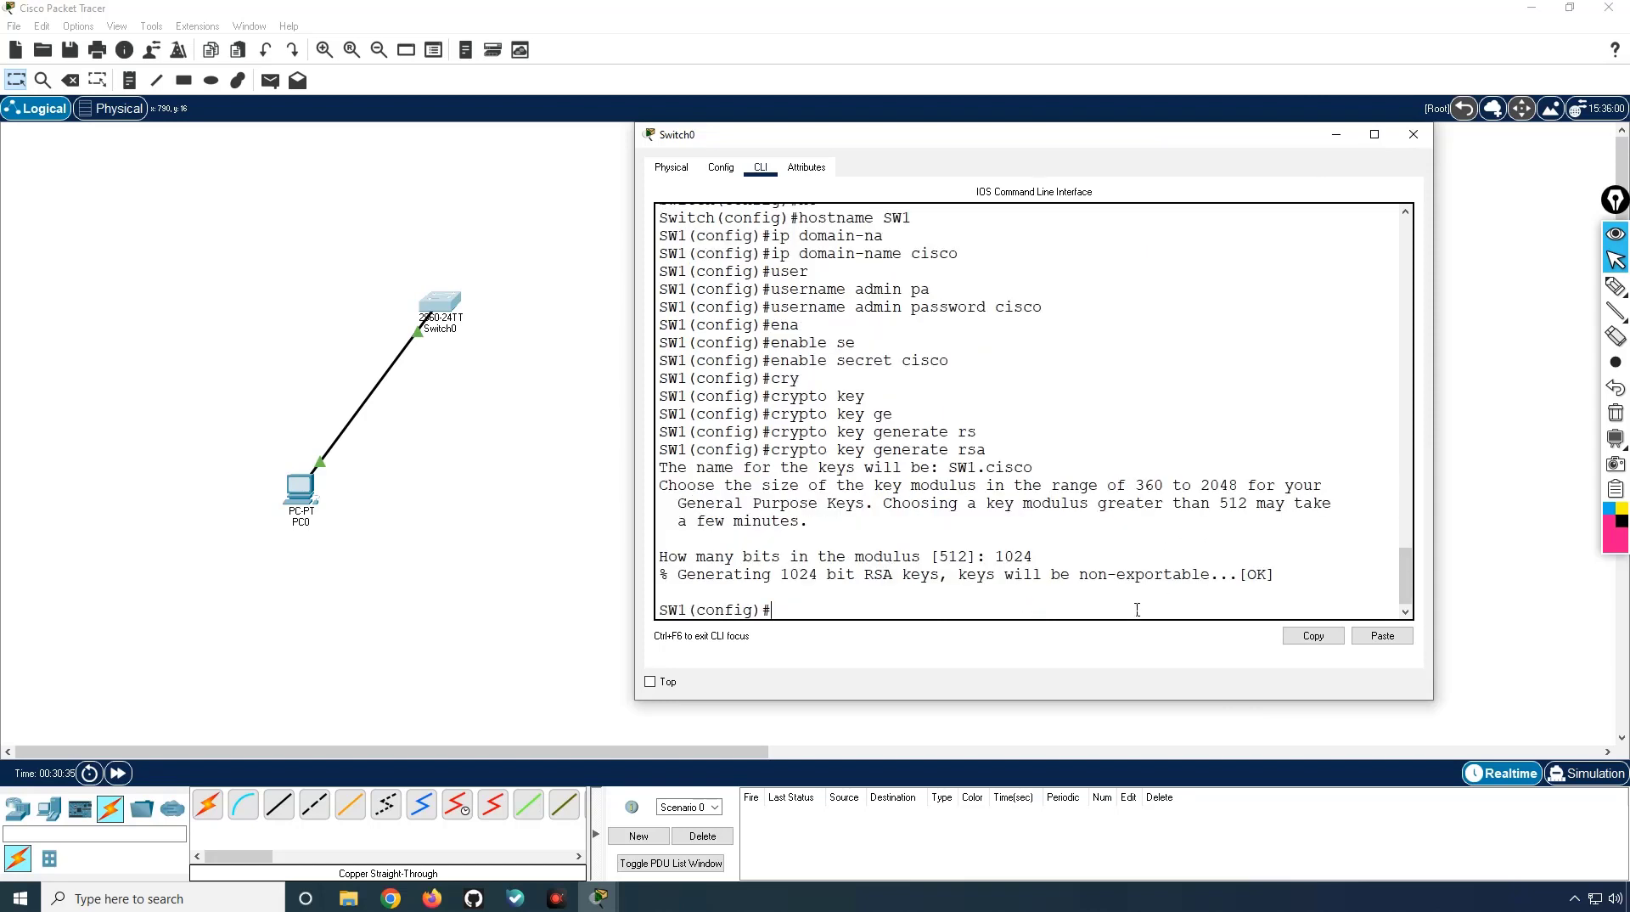
# Step: Set SSH to version 2 and begin the interface vlan 1 command
pyautogui.write('ip ssh ')
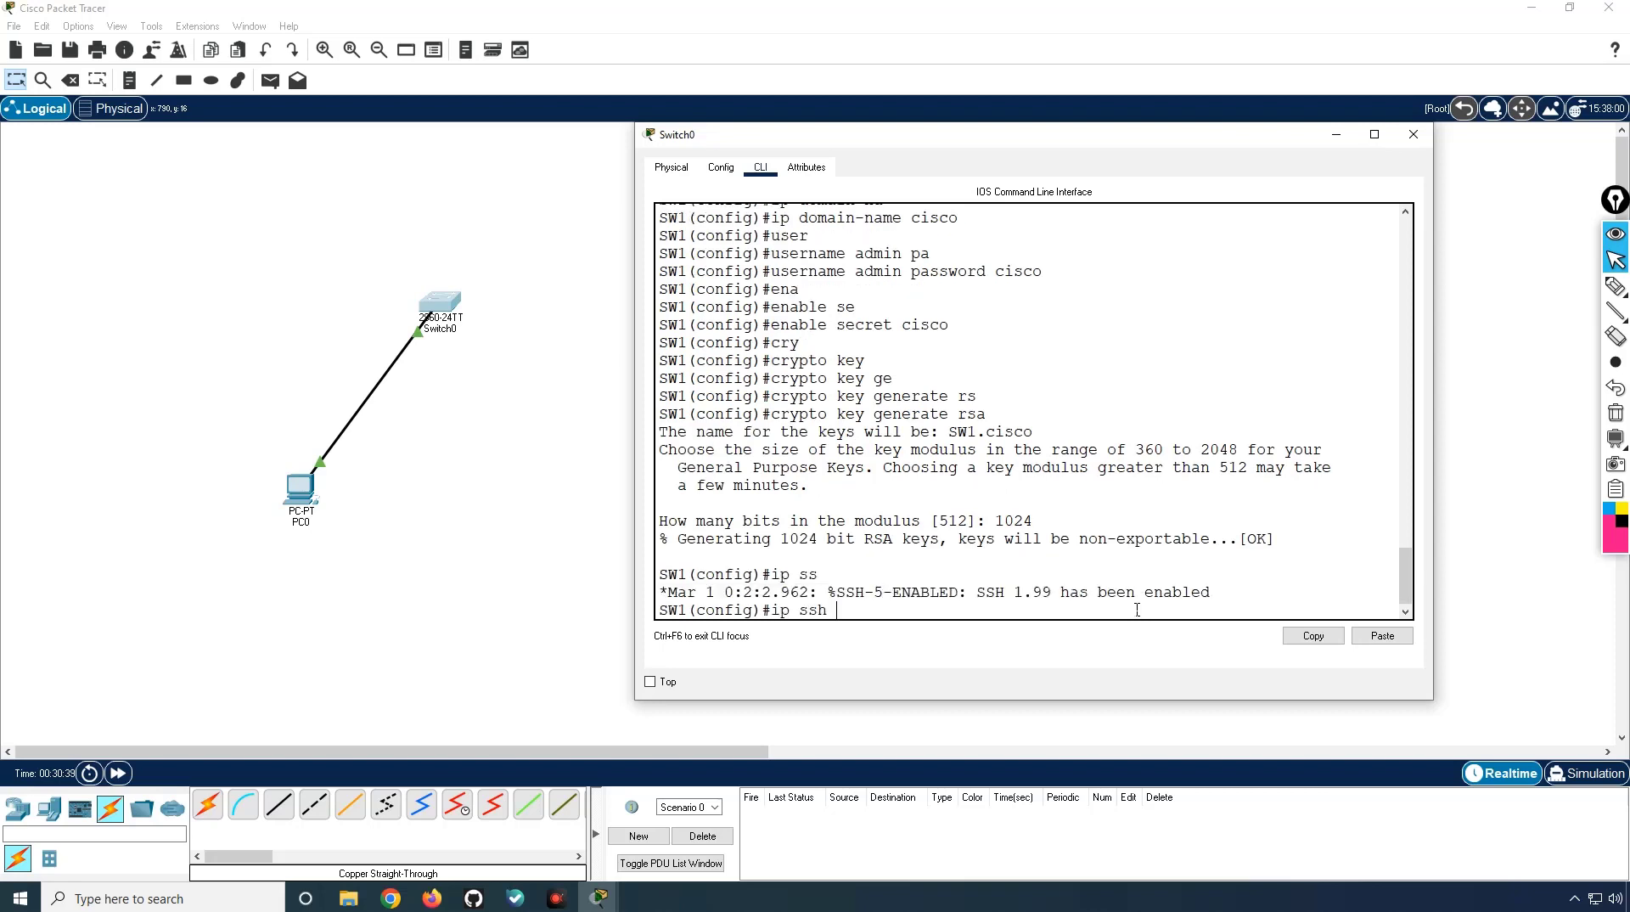
pyautogui.write('ver')
pyautogui.press('Tab')
pyautogui.write('2')
pyautogui.press('Return')
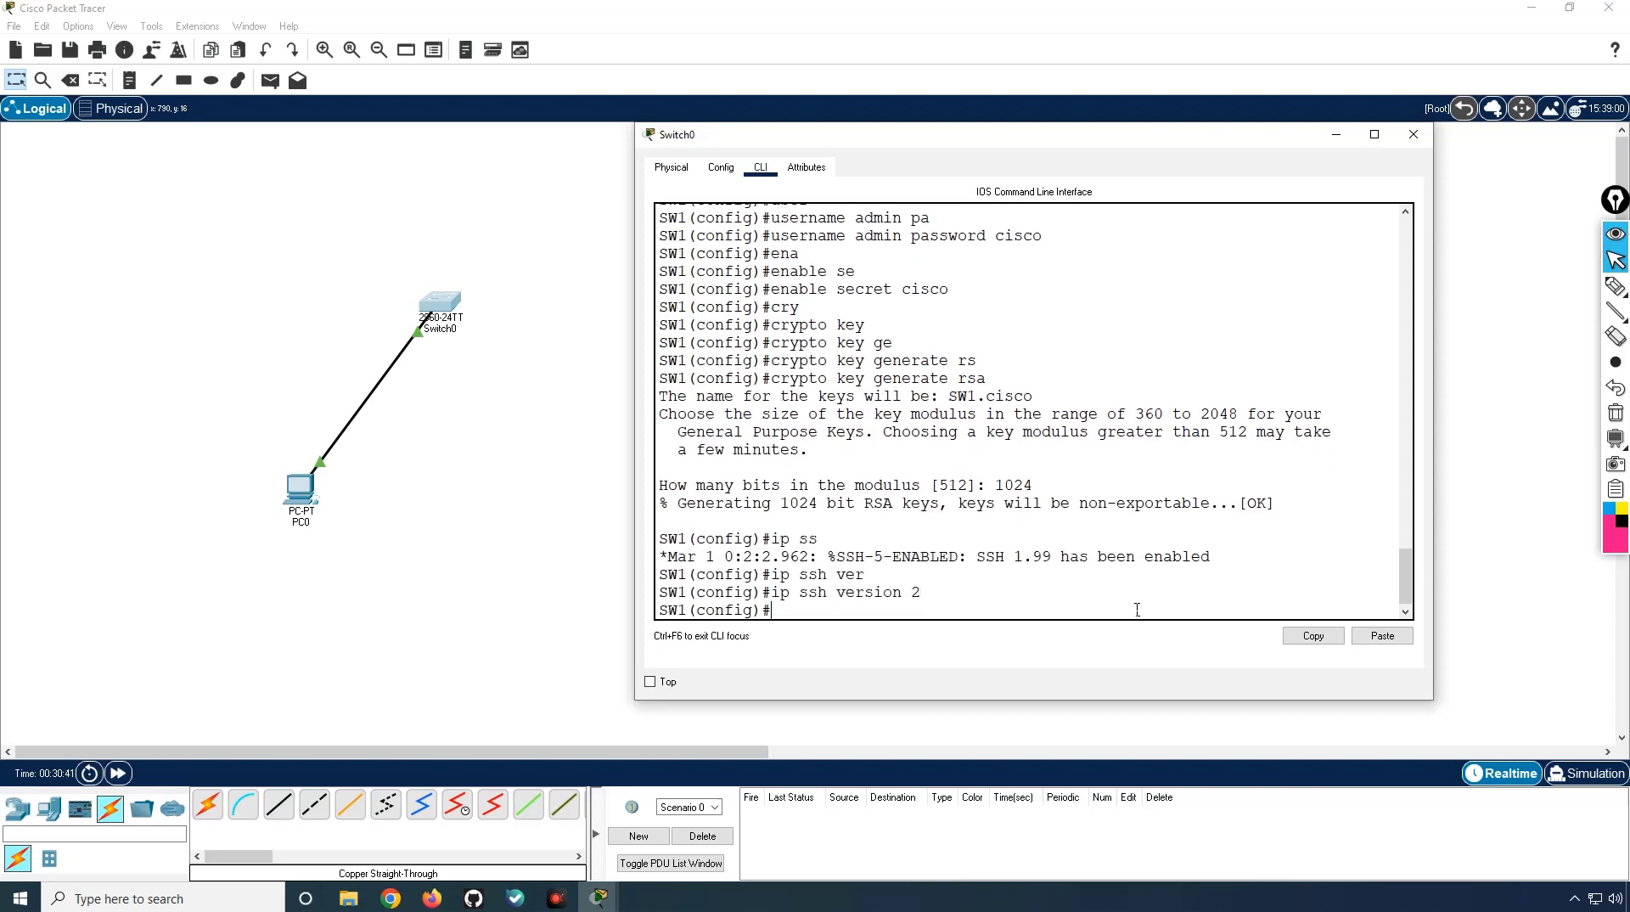
pyautogui.write('l')
pyautogui.press('BackSpace')
pyautogui.write('int vl')
pyautogui.press('Tab')
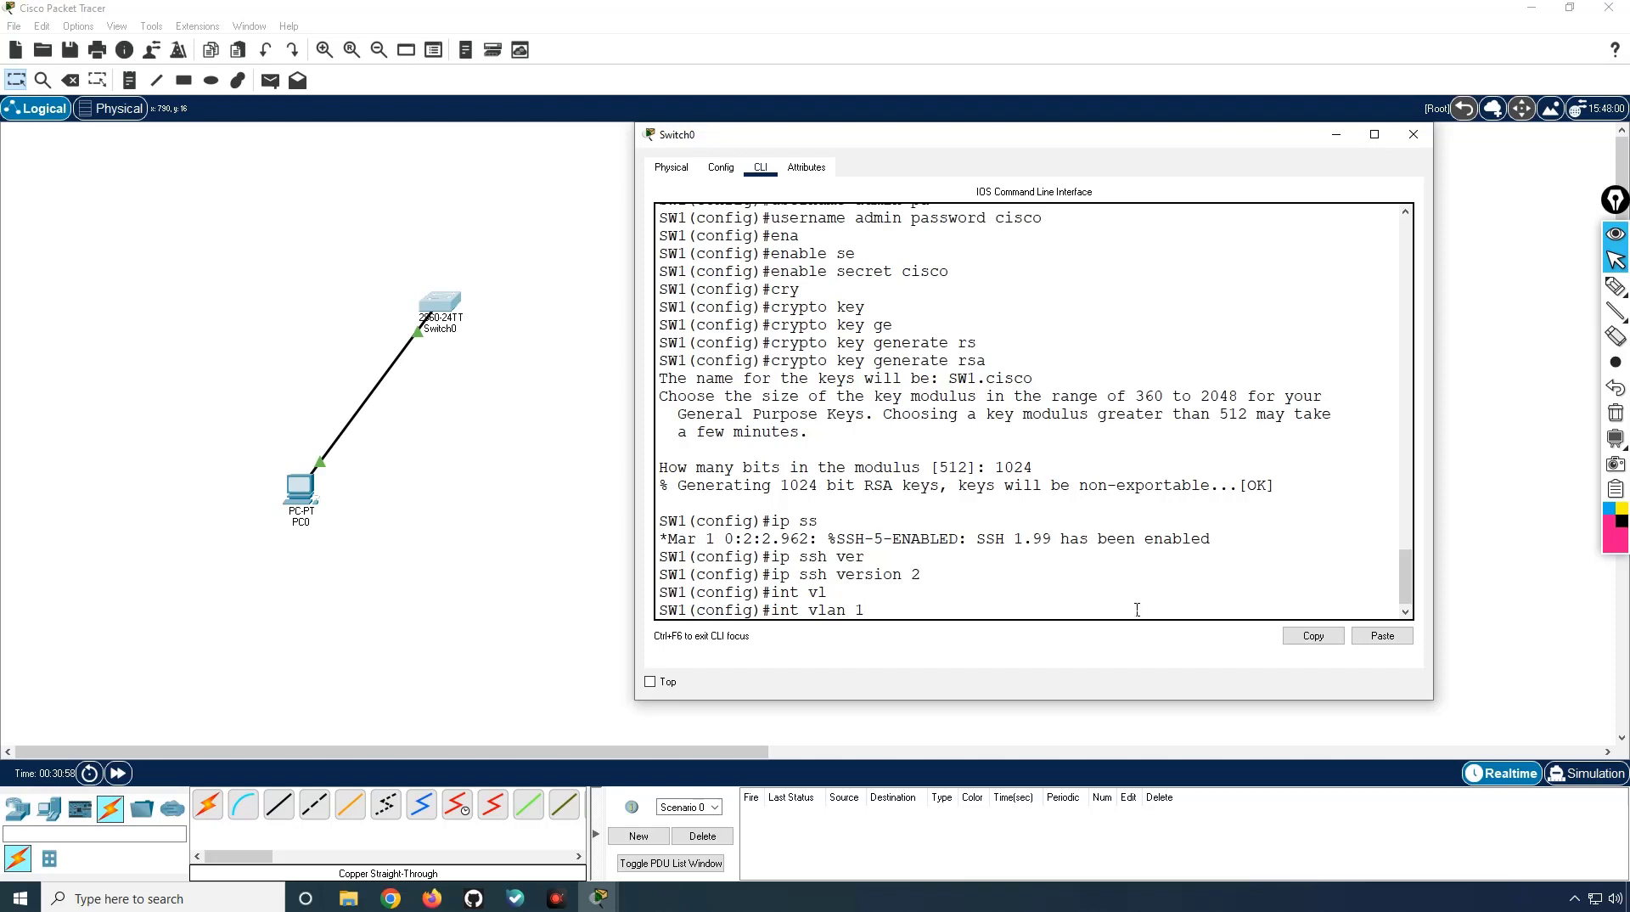
# Step: Give interface VLAN 1 address 192.168.1.1 255.255.255.0, run no shutdown, and exit
pyautogui.press('Return')
pyautogui.write('ip add')
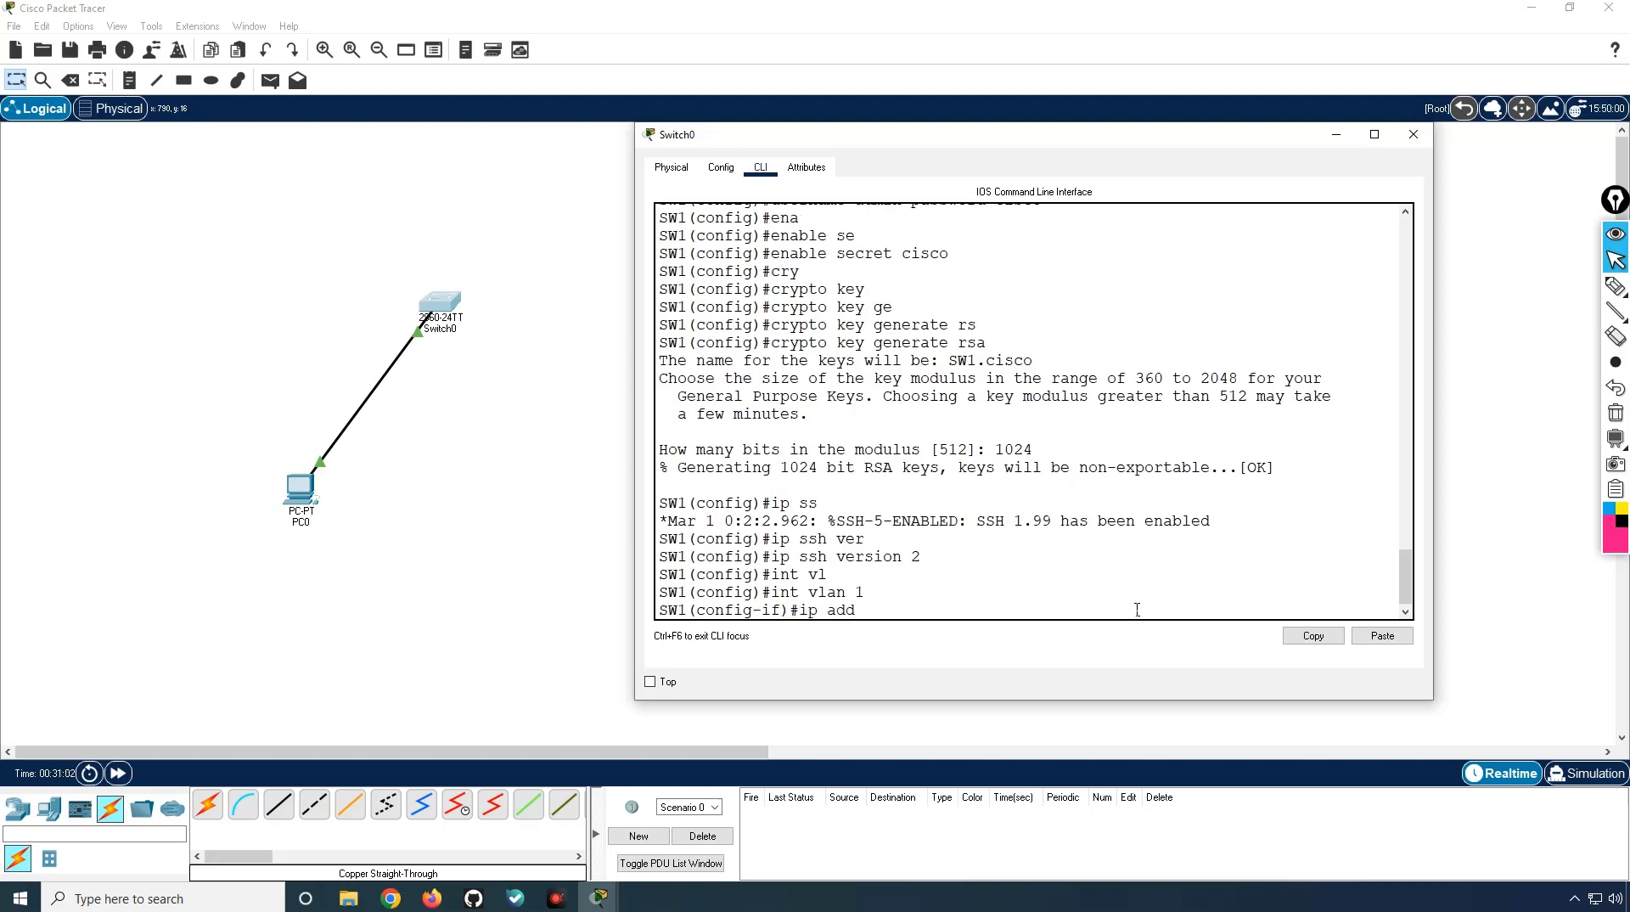
pyautogui.write(' 192.168.1.1 255.255.255.0')
pyautogui.press('Return')
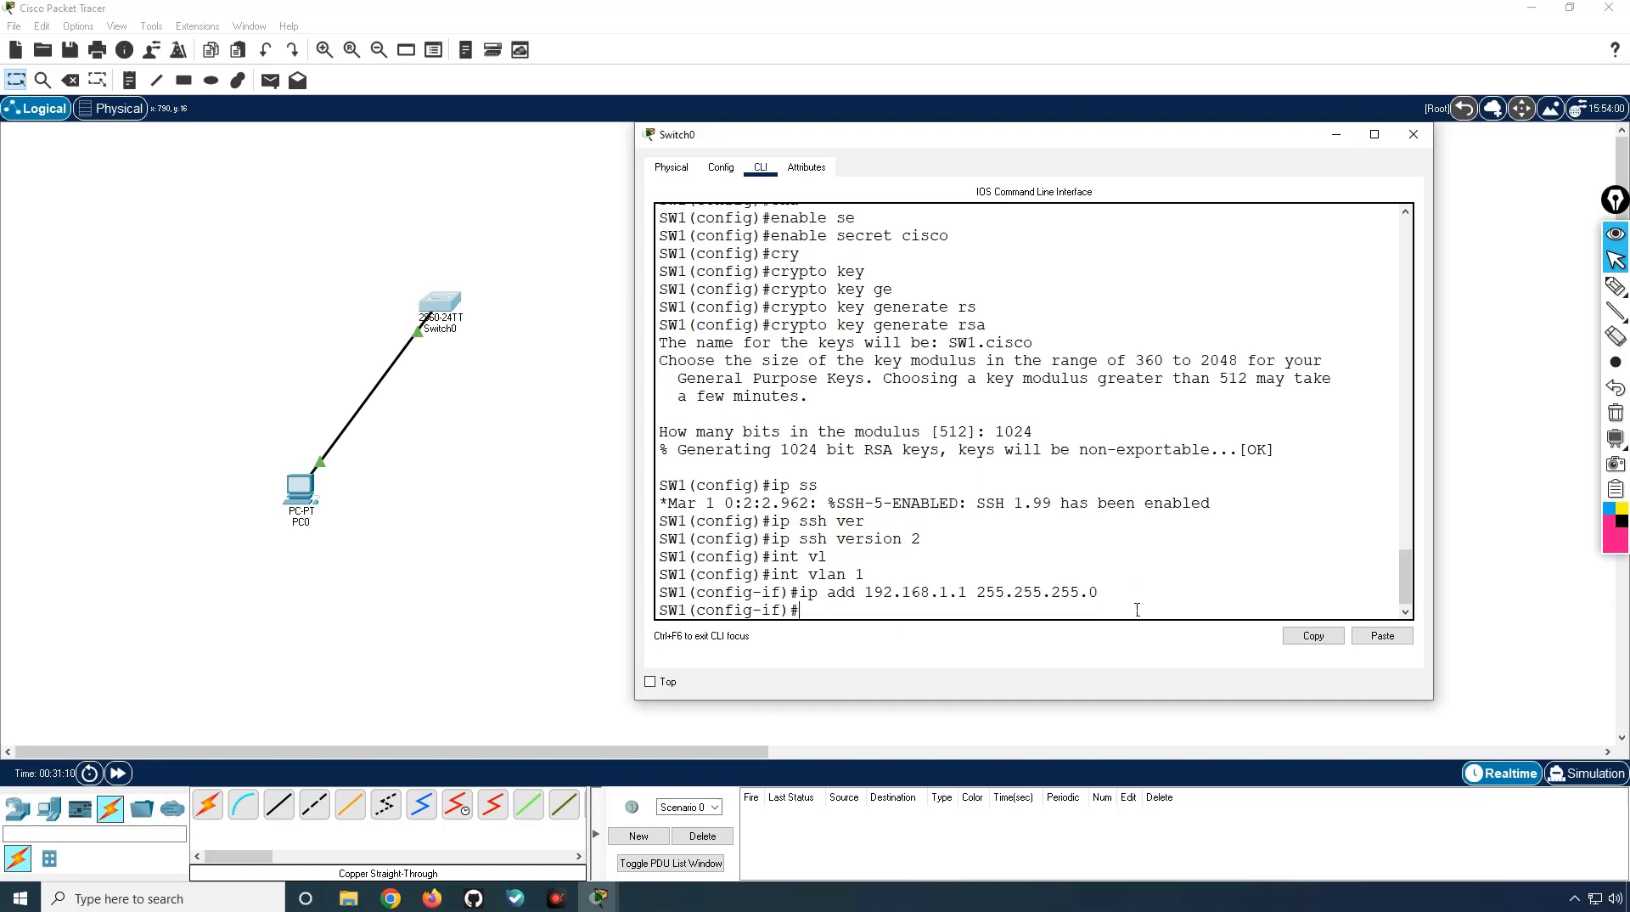
pyautogui.write('no shut')
pyautogui.press('Return')
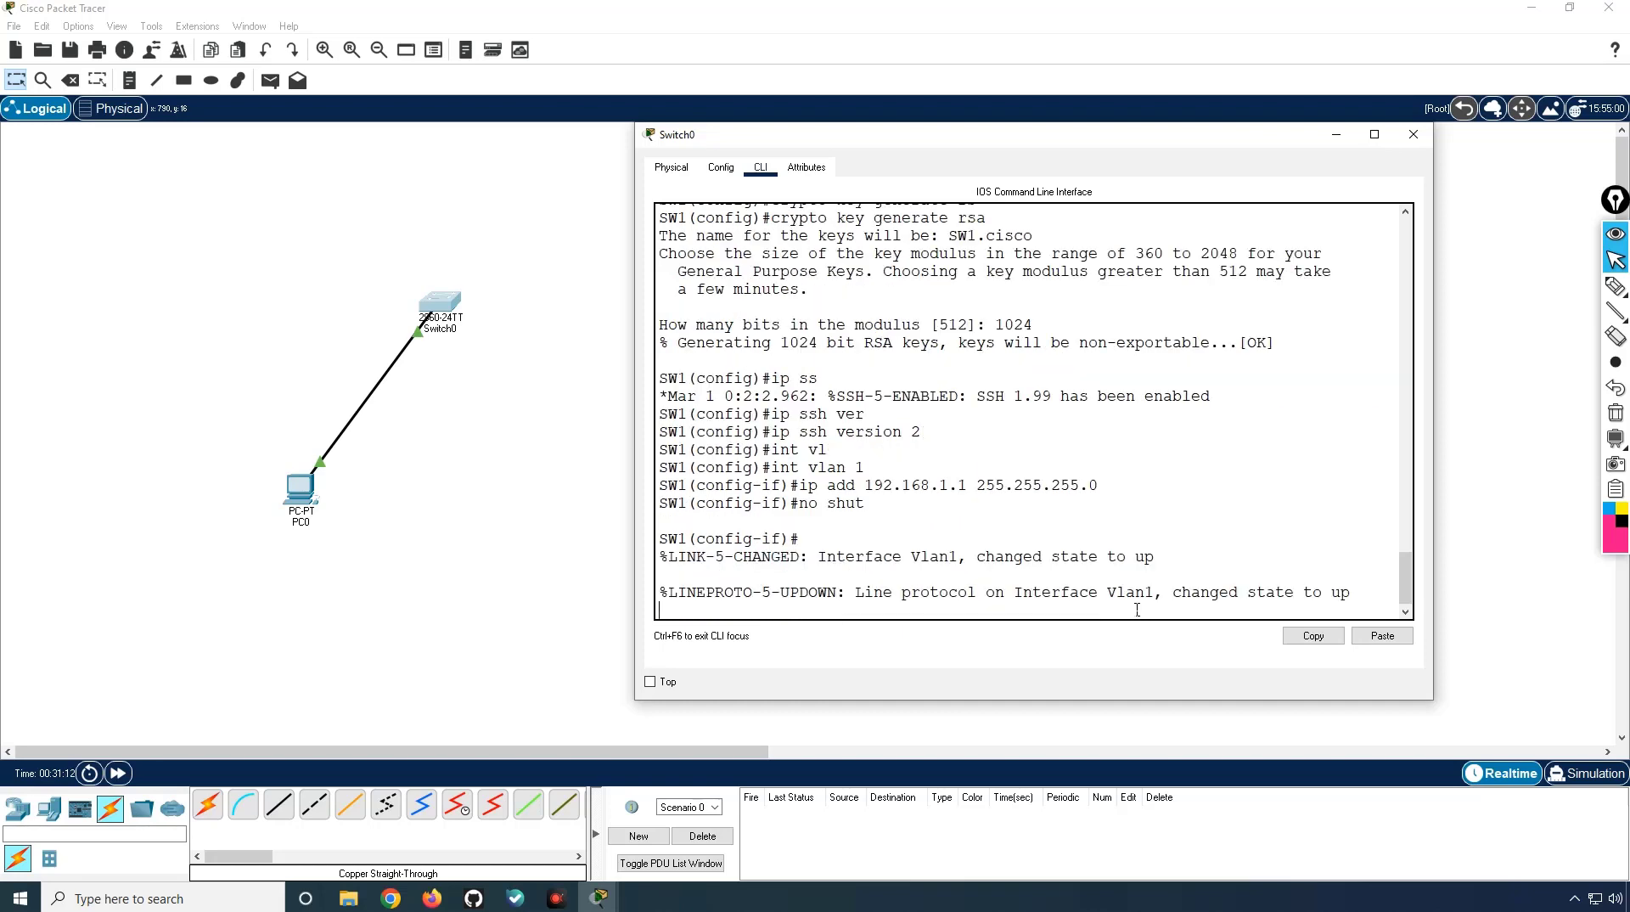
pyautogui.press('Return')
pyautogui.write('exit')
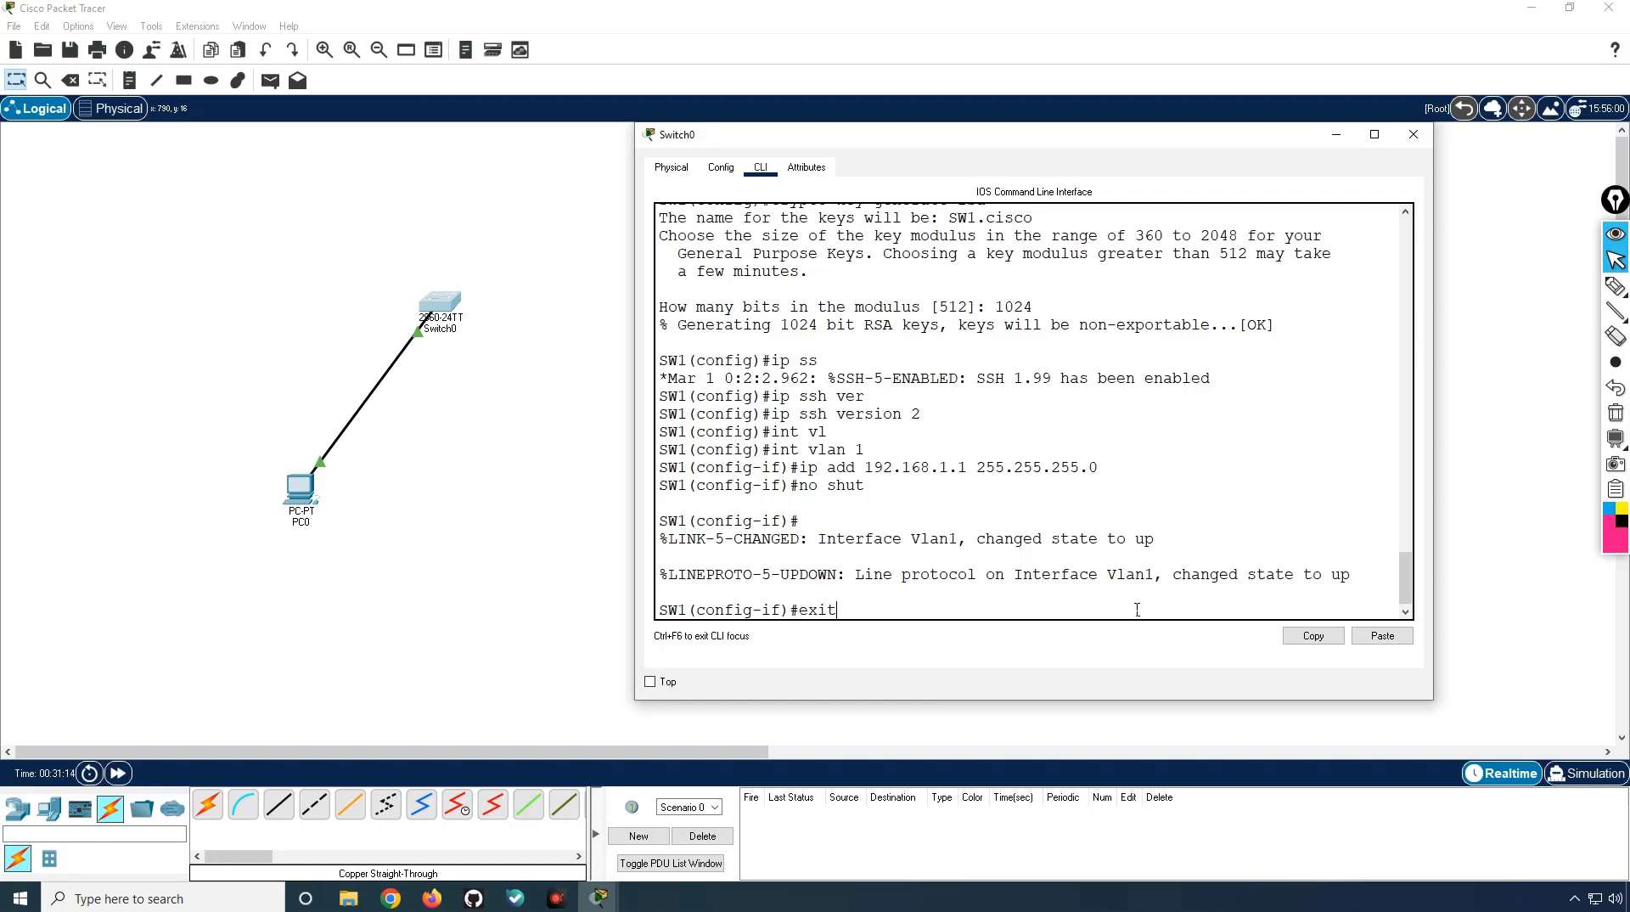
pyautogui.press('Return')
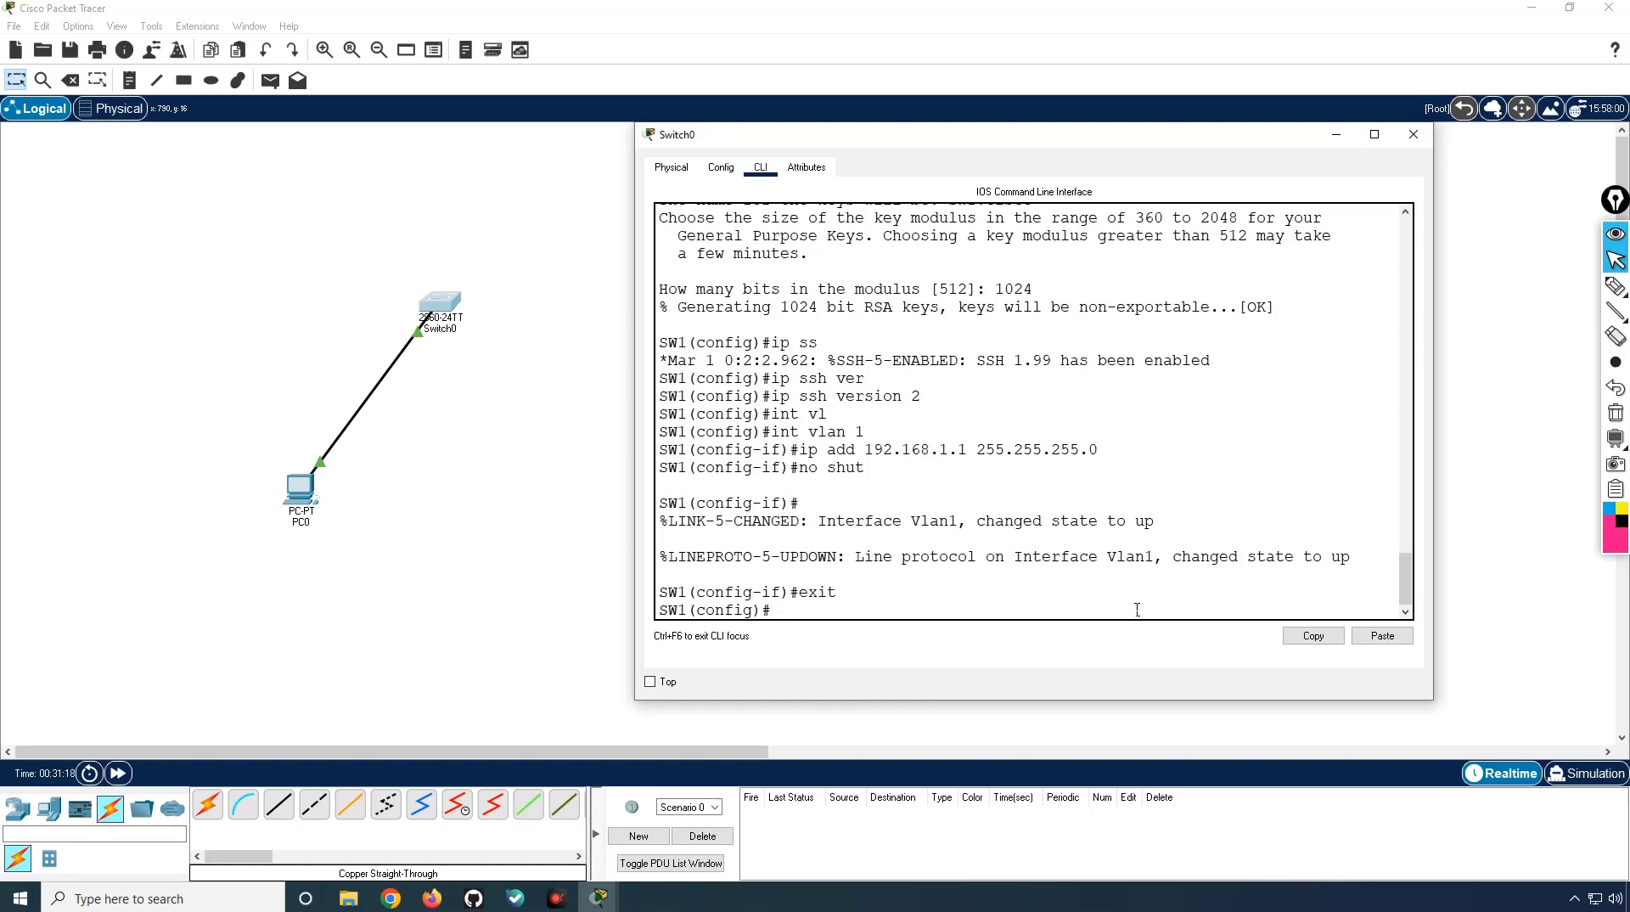
# Step: Configure line vty 0 15 to use login local
pyautogui.write('line vt')
pyautogui.press('Tab')
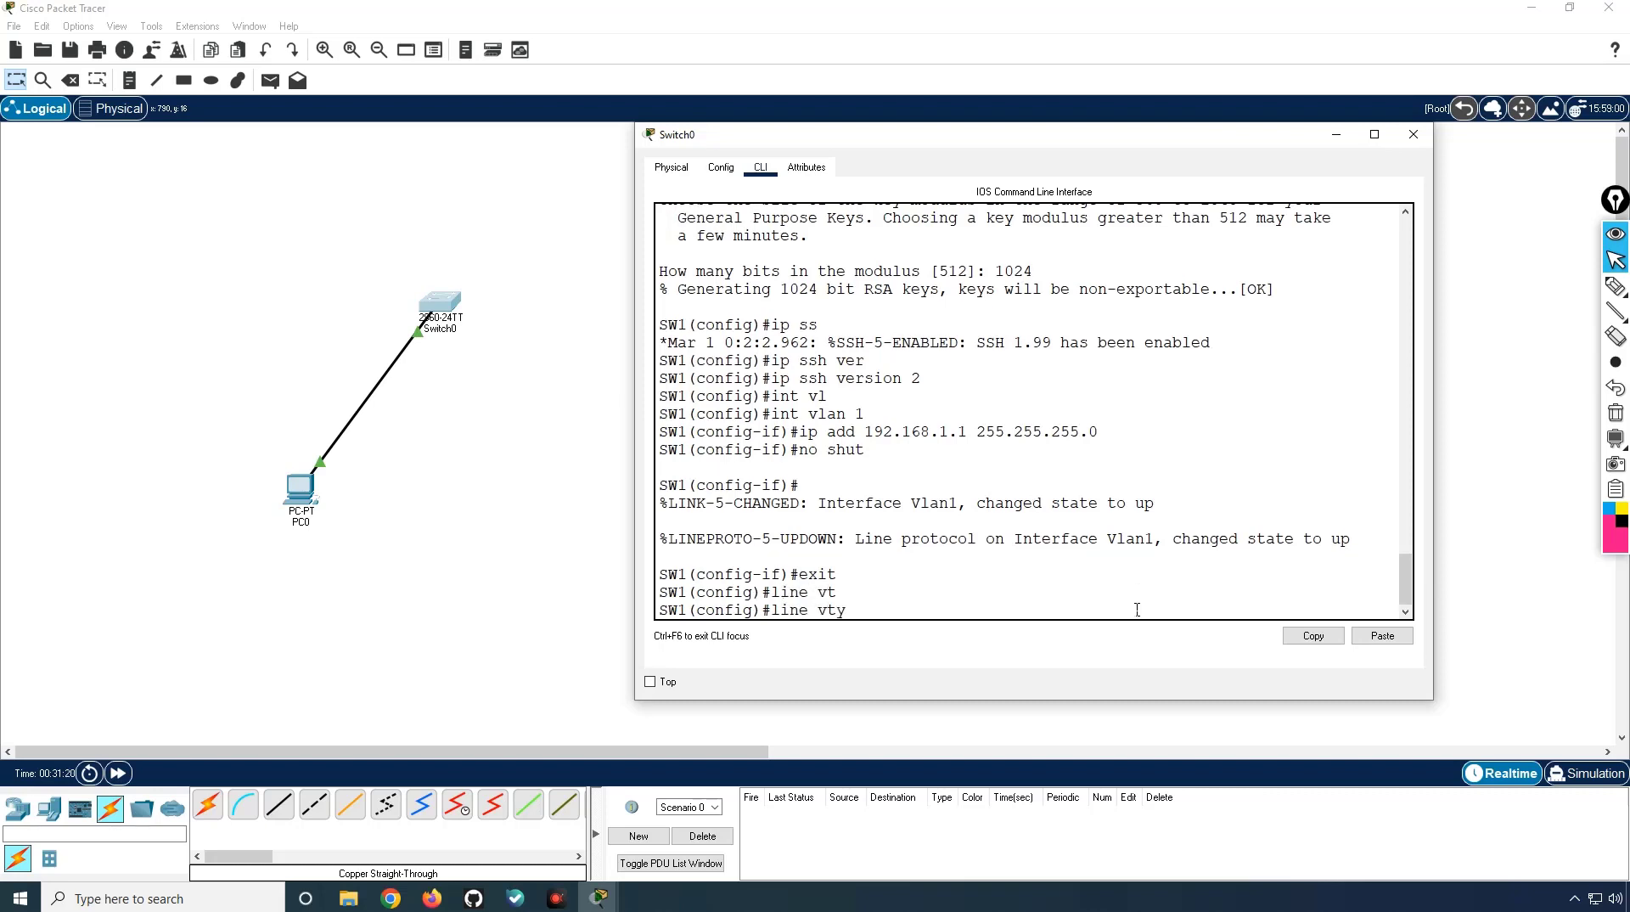
pyautogui.write('0 15')
pyautogui.press('Return')
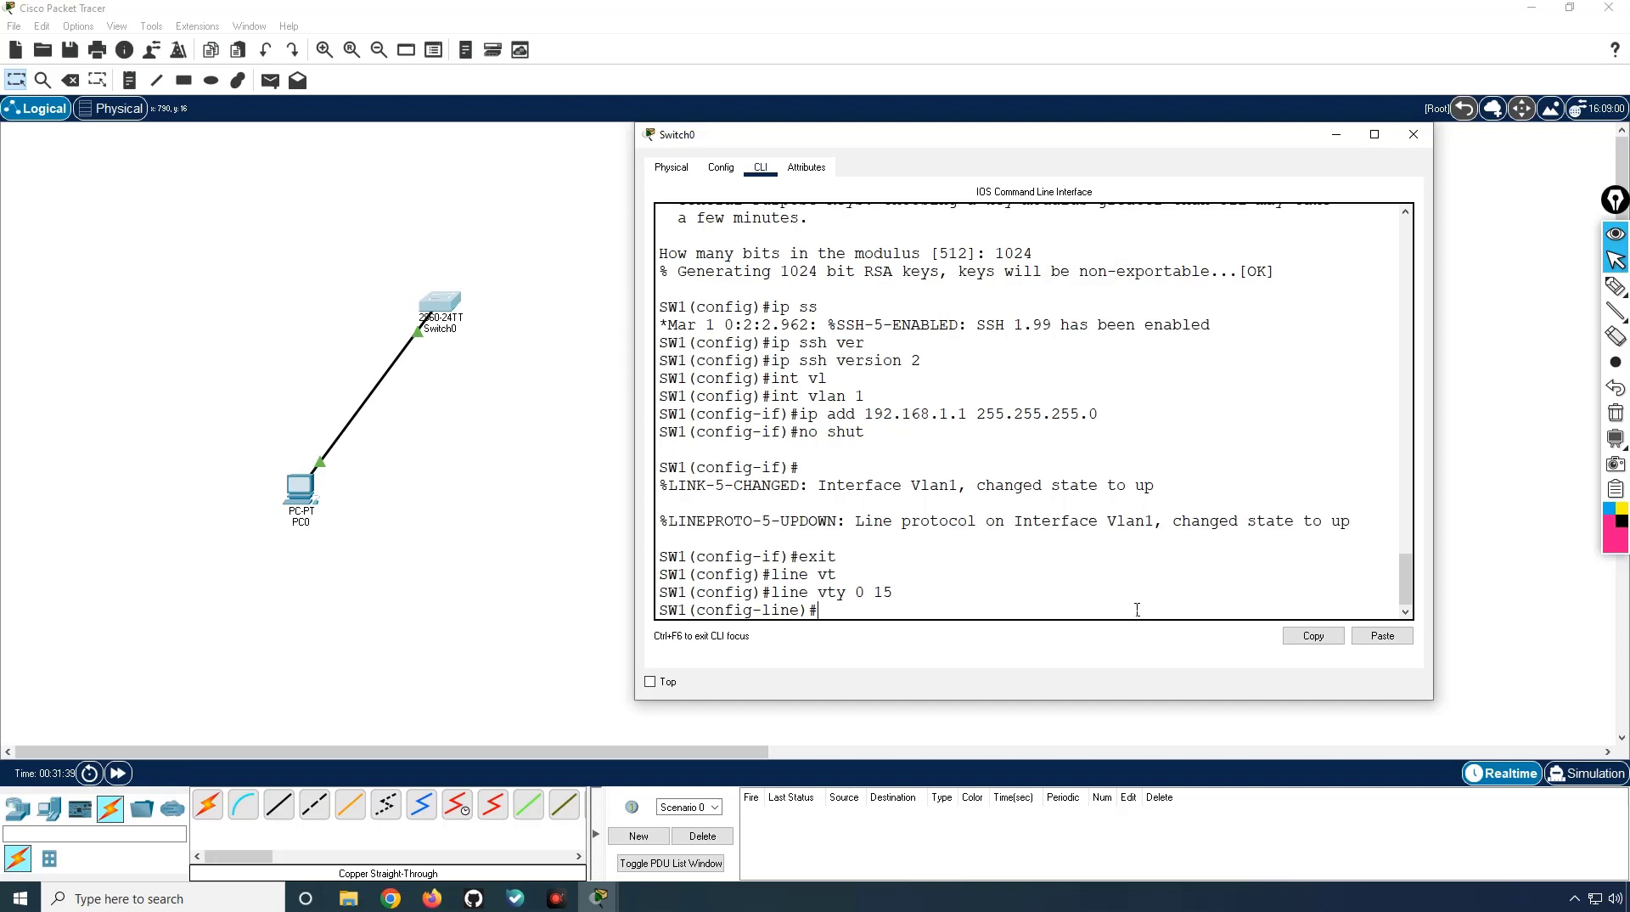
pyautogui.write('login local')
pyautogui.press('Tab')
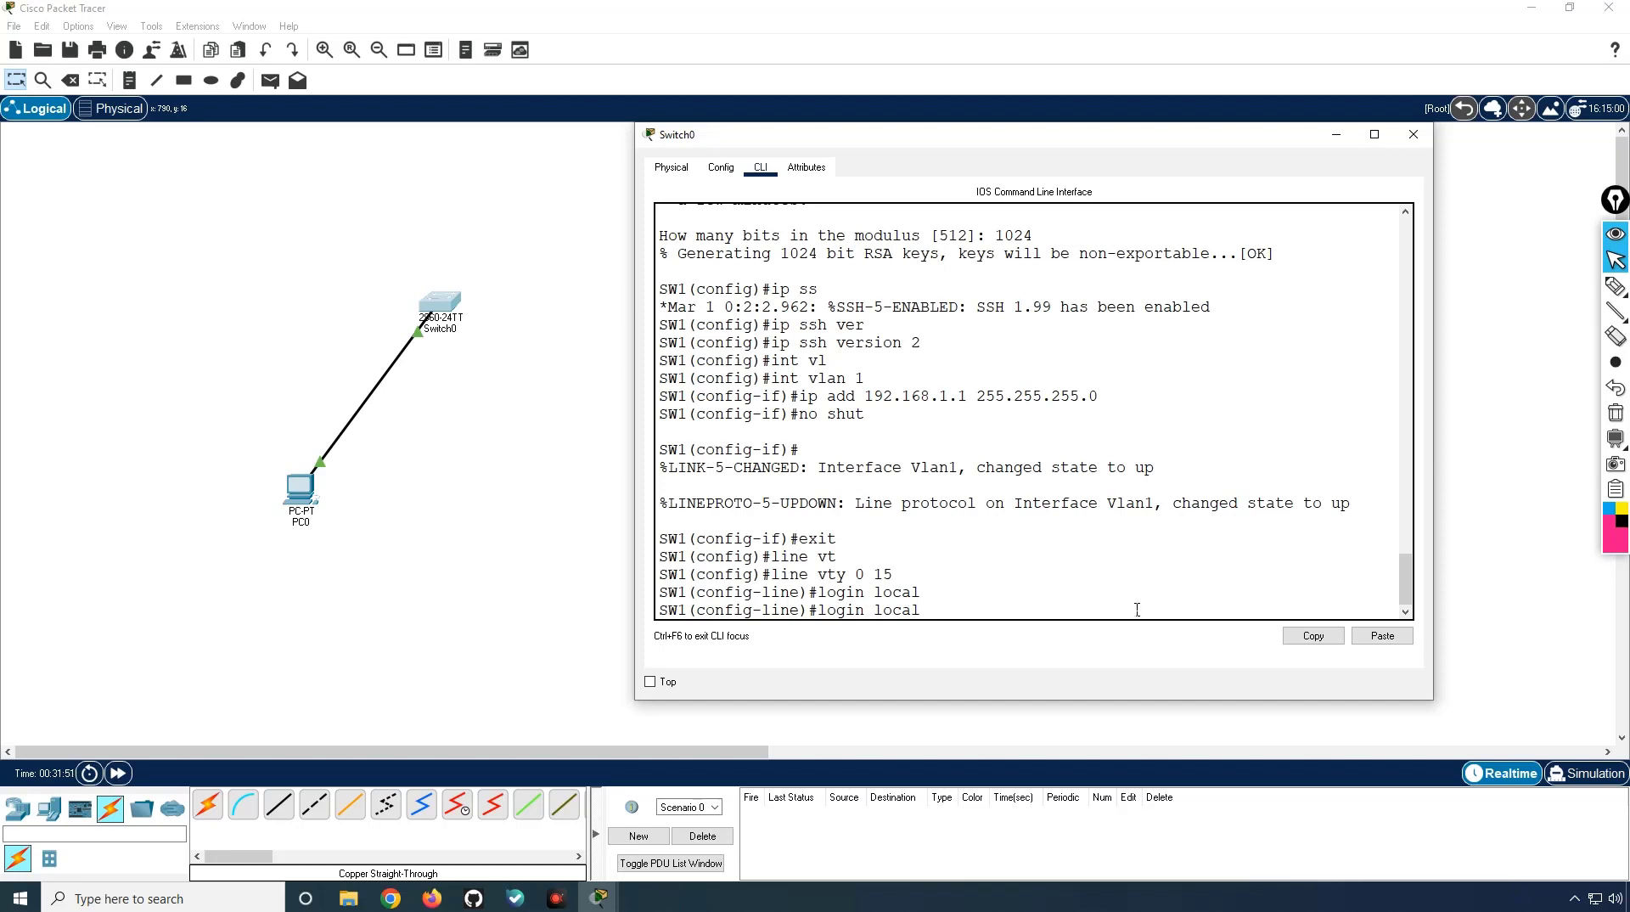
pyautogui.press('Return')
# Step: Restrict the vty lines to transport input ssh
pyautogui.write('tra')
pyautogui.press('Tab')
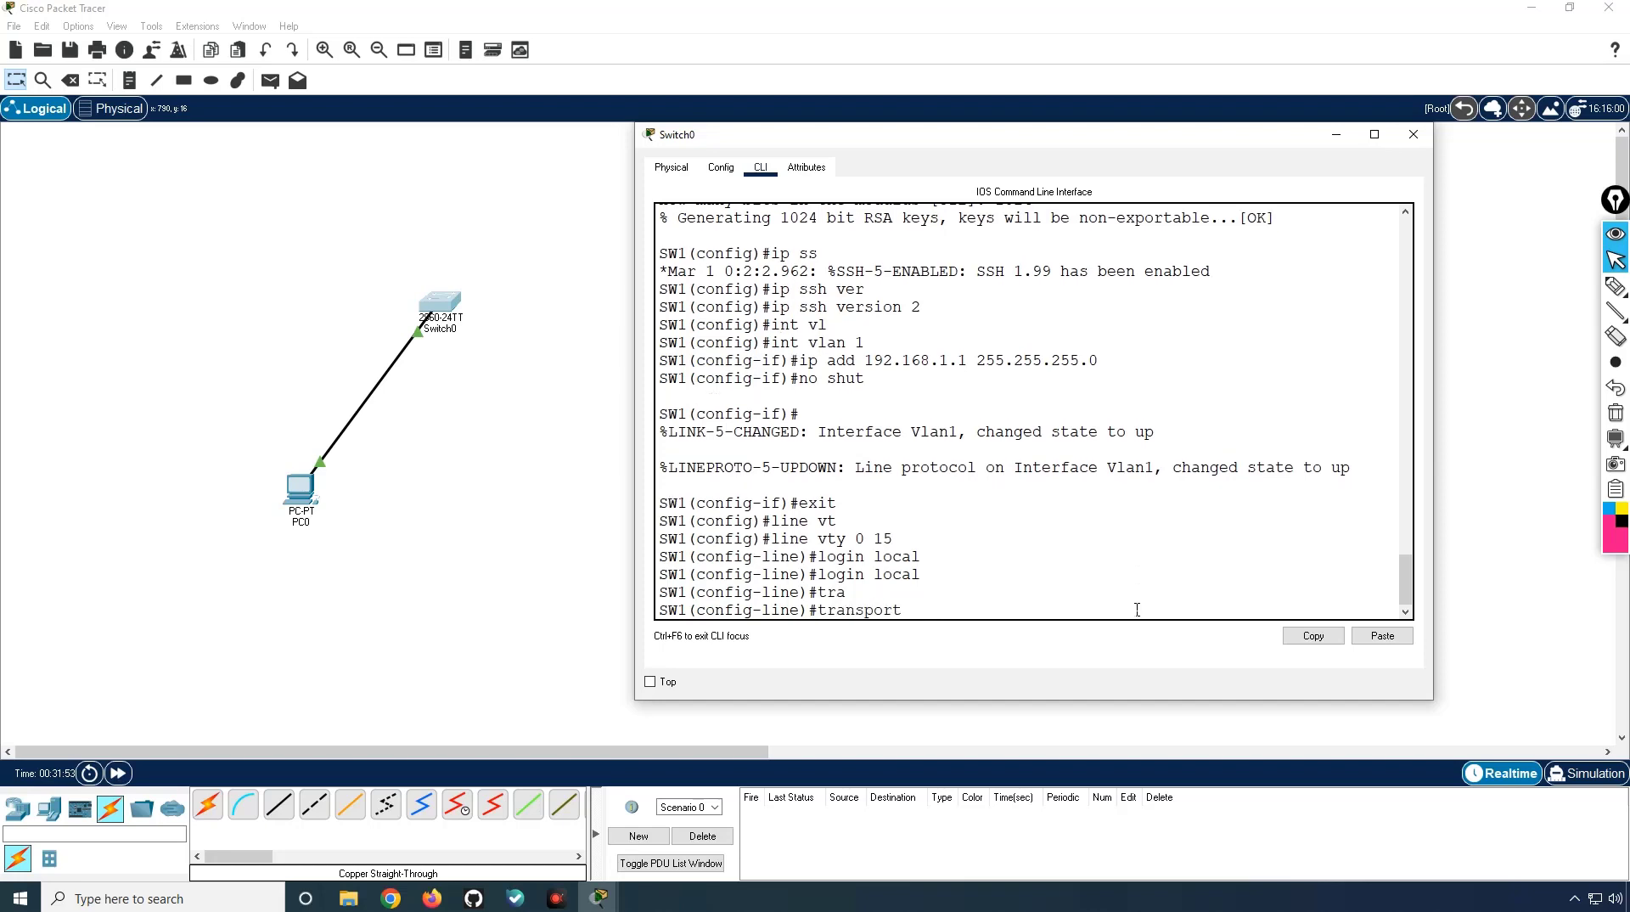
pyautogui.write('in')
pyautogui.press('Tab')
pyautogui.write('ss')
pyautogui.press('Tab')
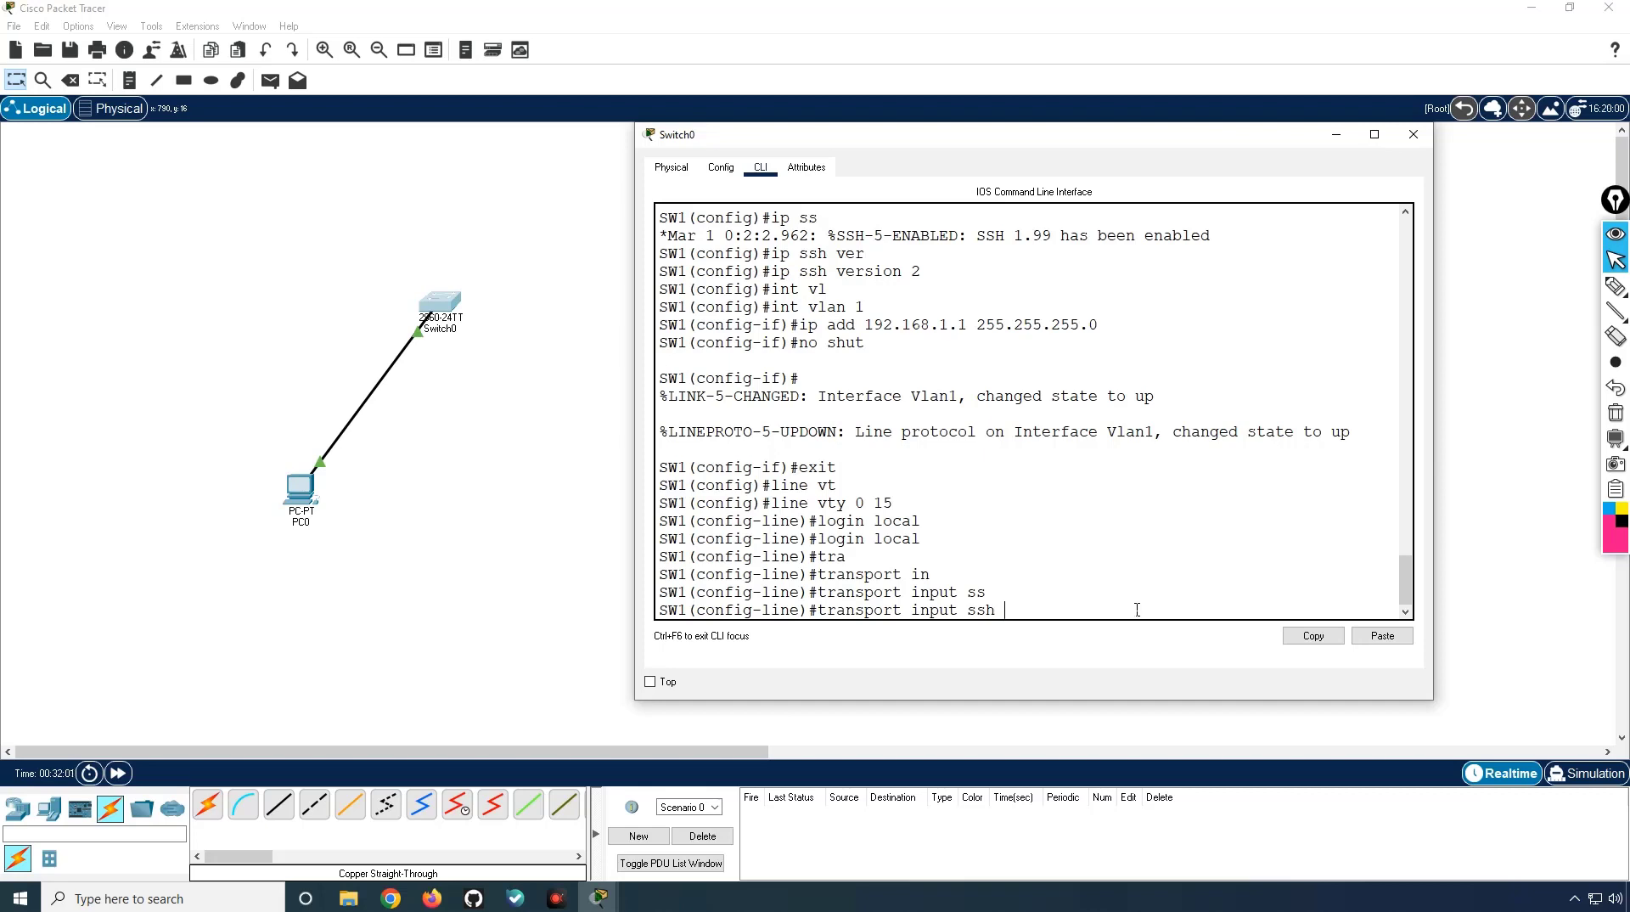
pyautogui.press('Return')
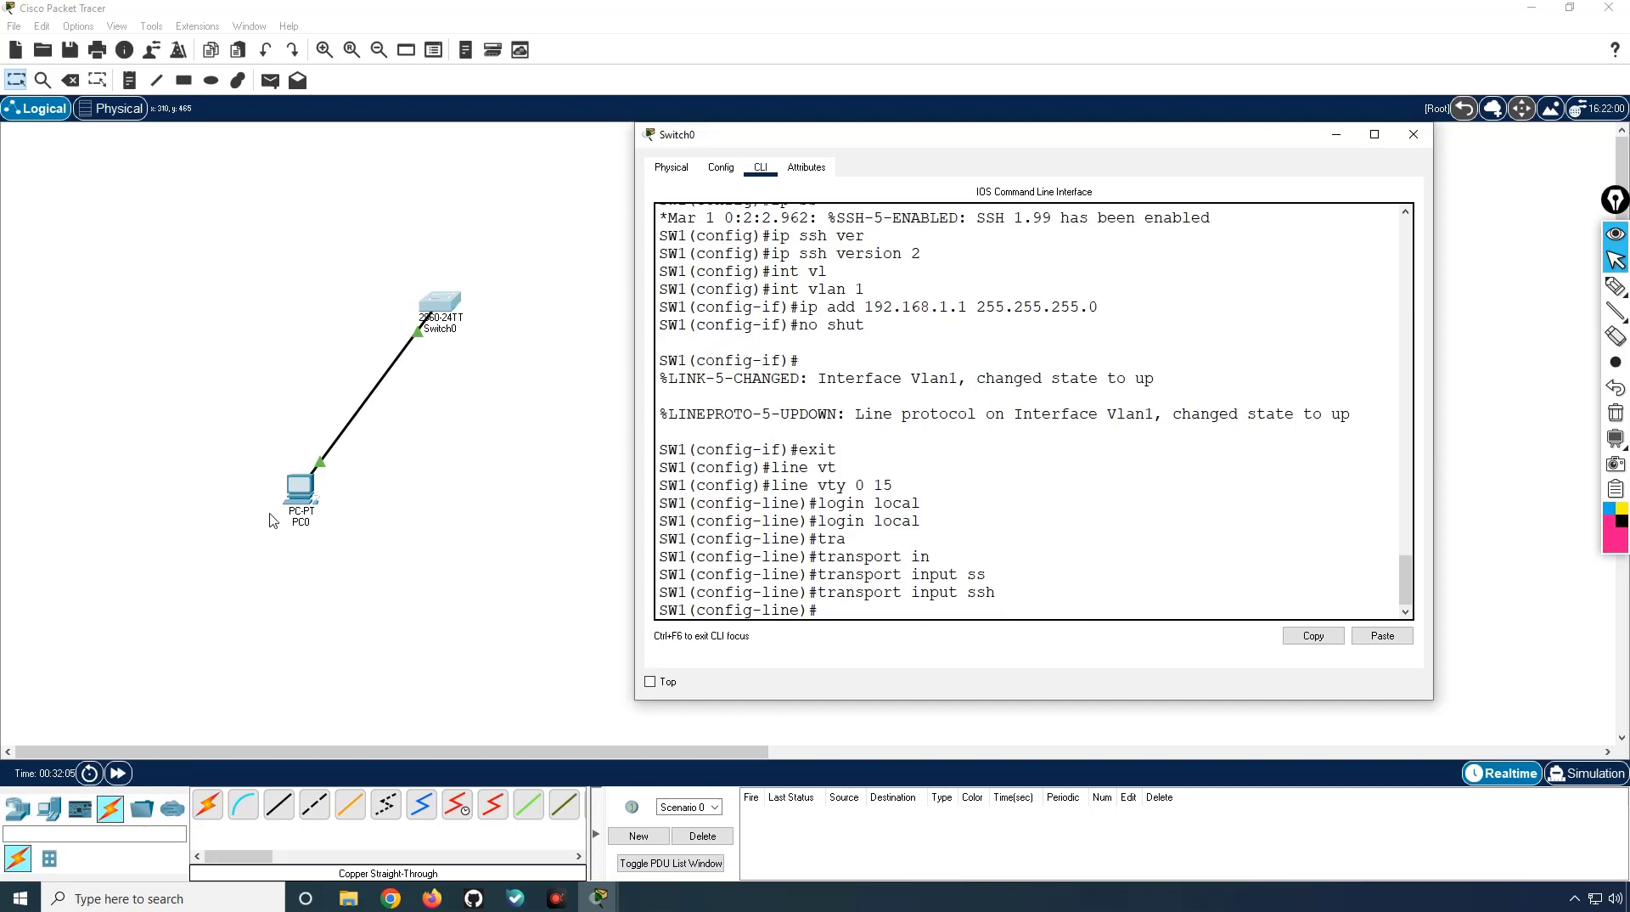
# Step: In PC0's Command Prompt, ping 192.168.1.10 and type ssh -l admin 192.168.1.10
pyautogui.click(303, 508)
pyautogui.click(654, 184)
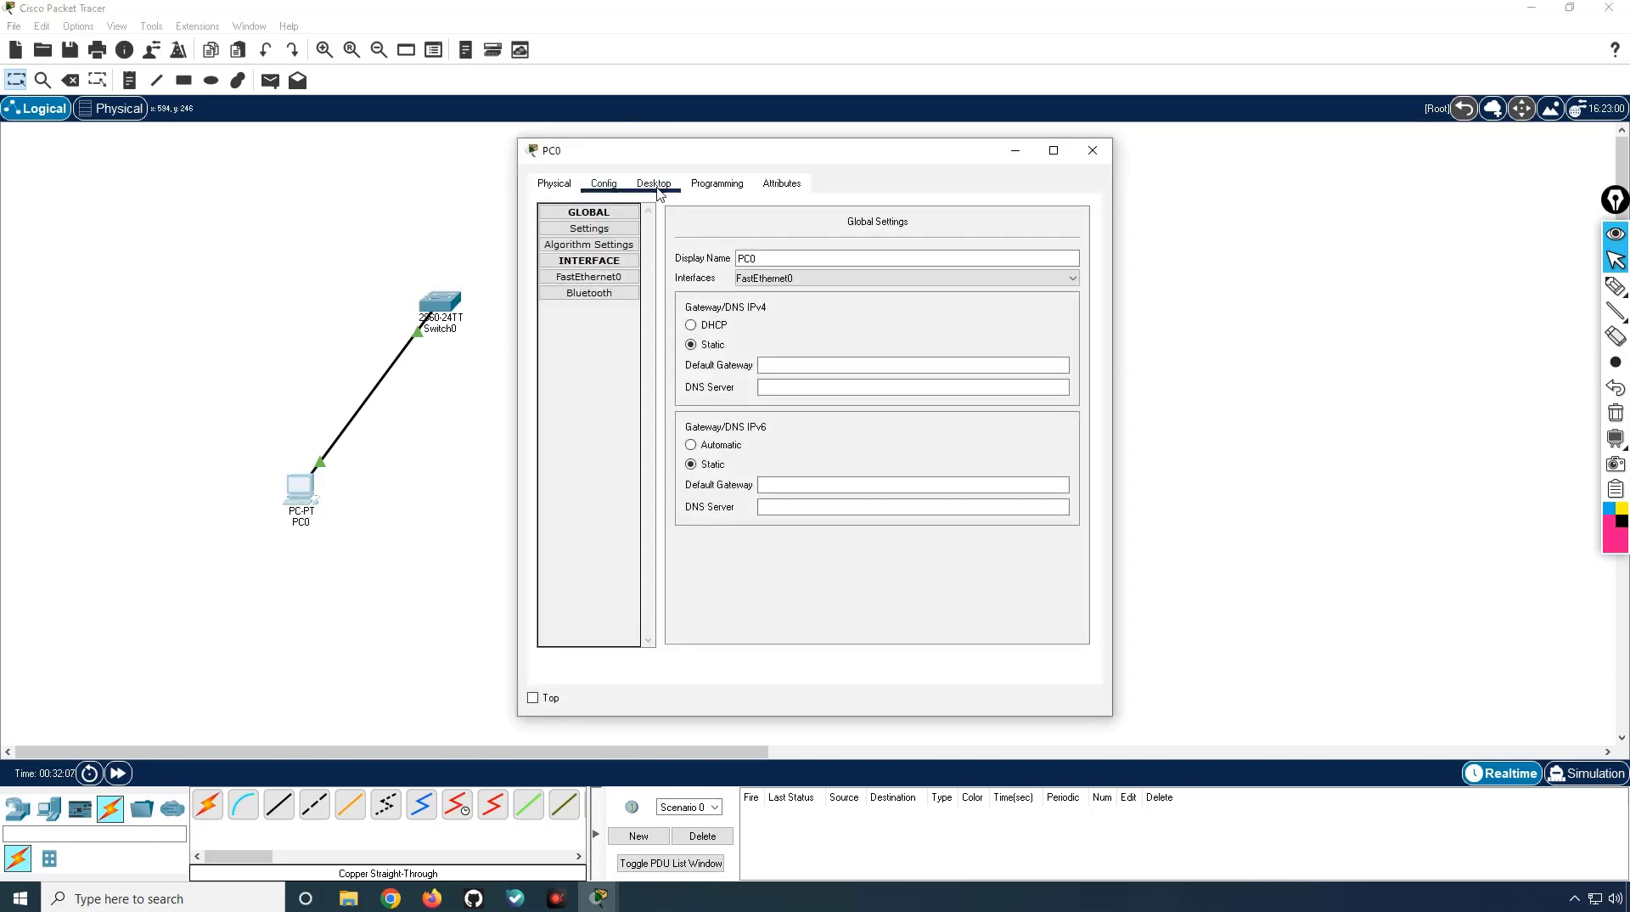
pyautogui.click(924, 273)
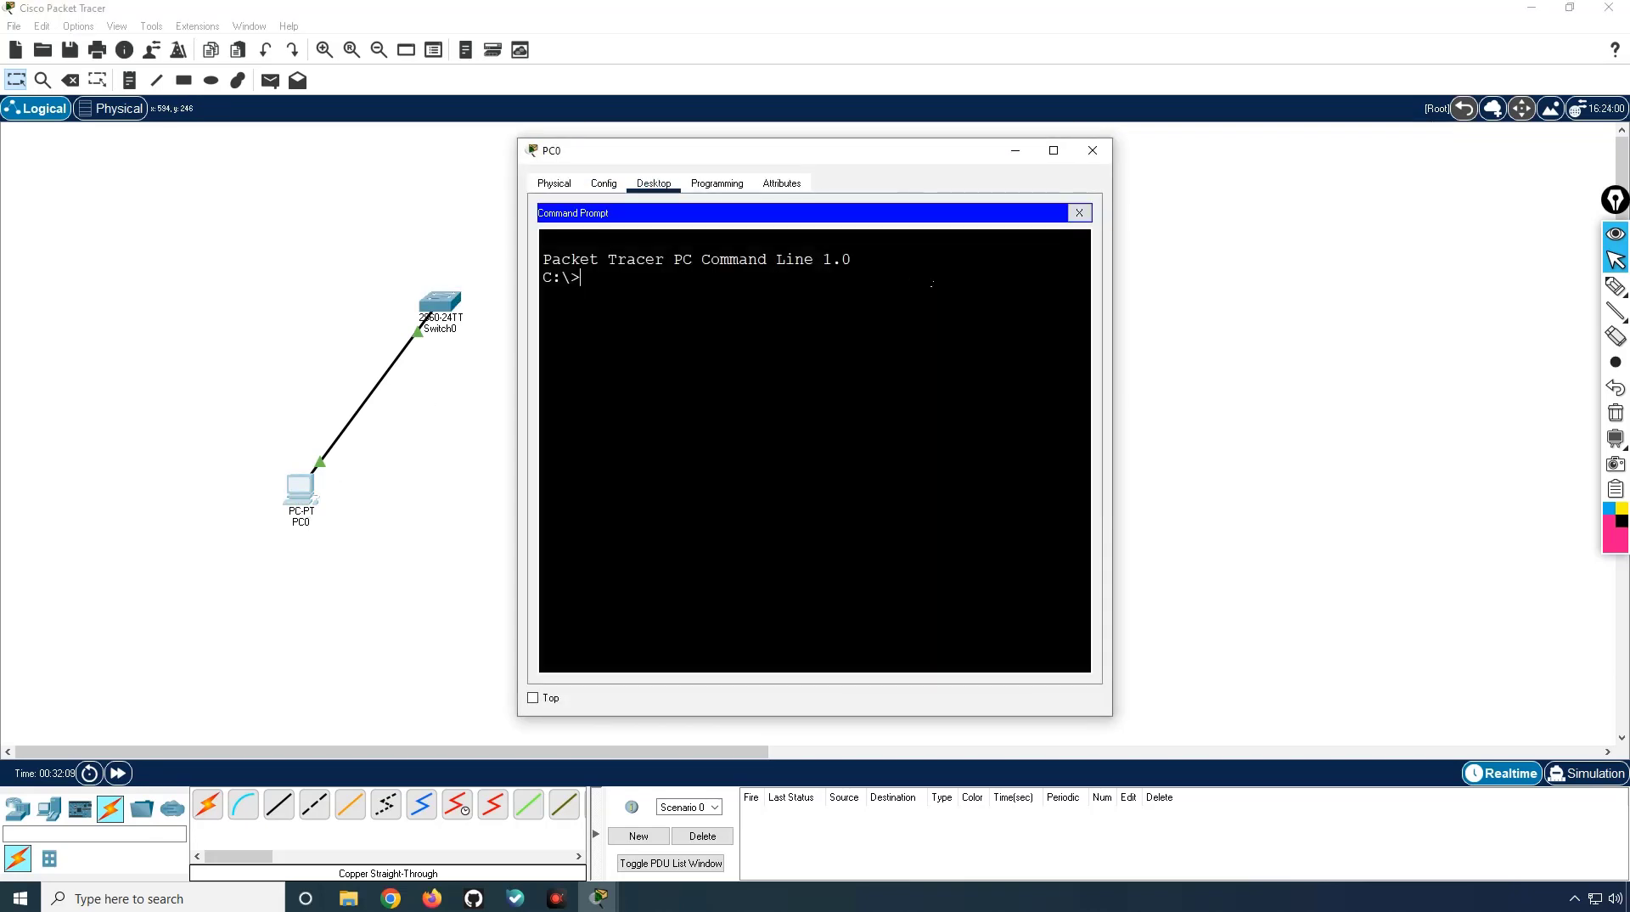
pyautogui.write('ping')
pyautogui.write('192.,')
pyautogui.press('BackSpace')
pyautogui.write('168.1.10')
pyautogui.press('Return')
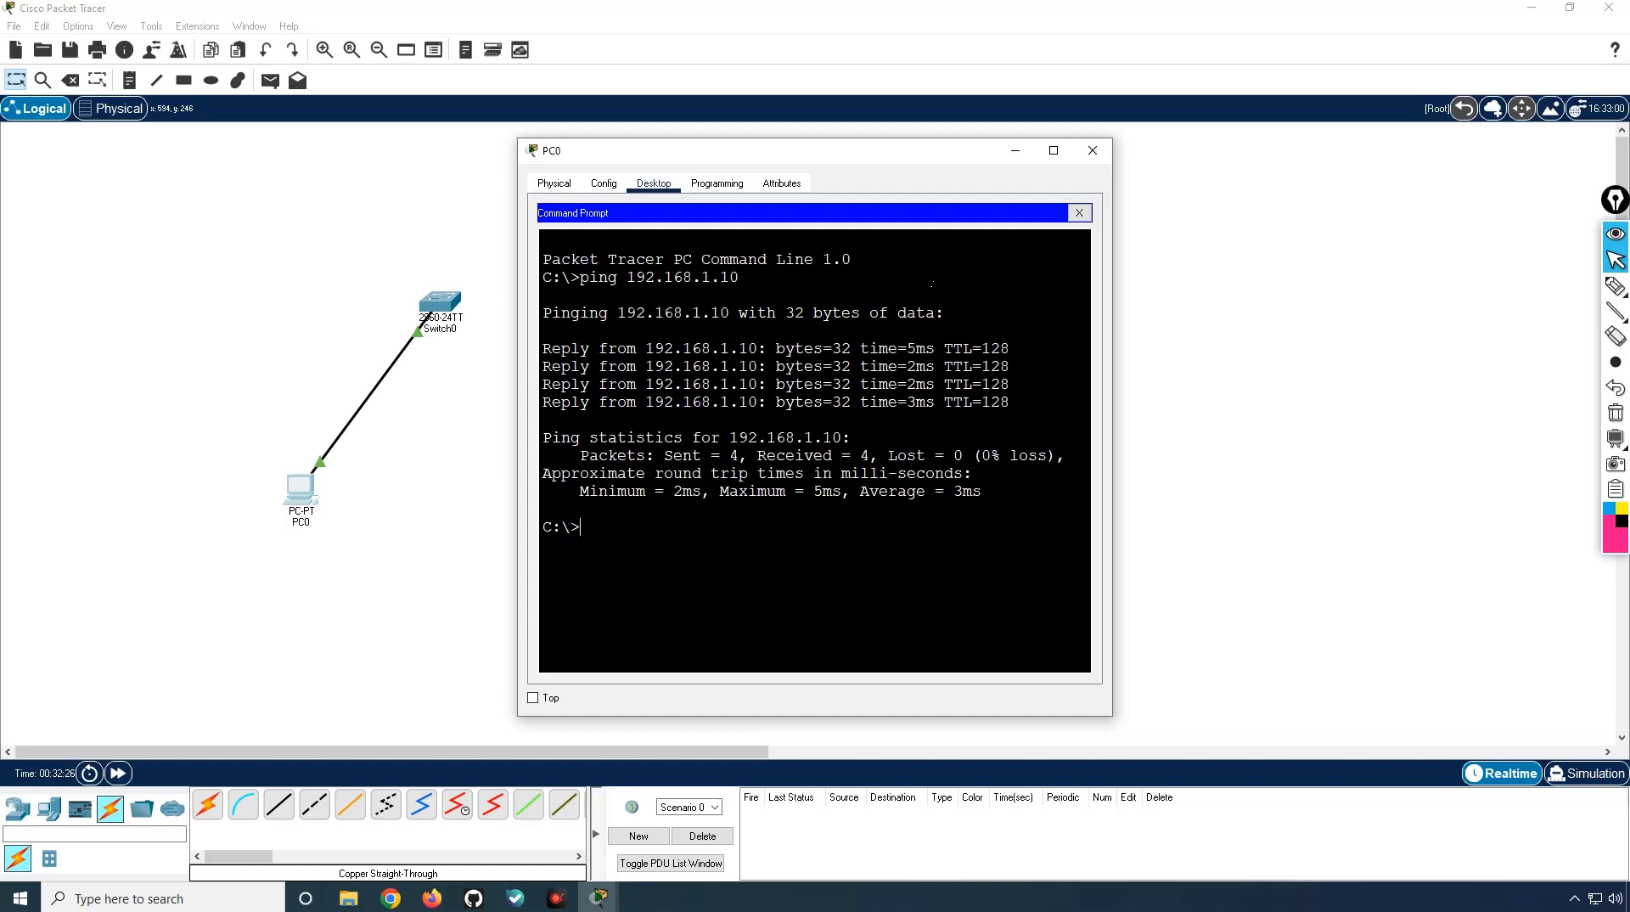
pyautogui.write('ssh -l admin 192.168.1.10')
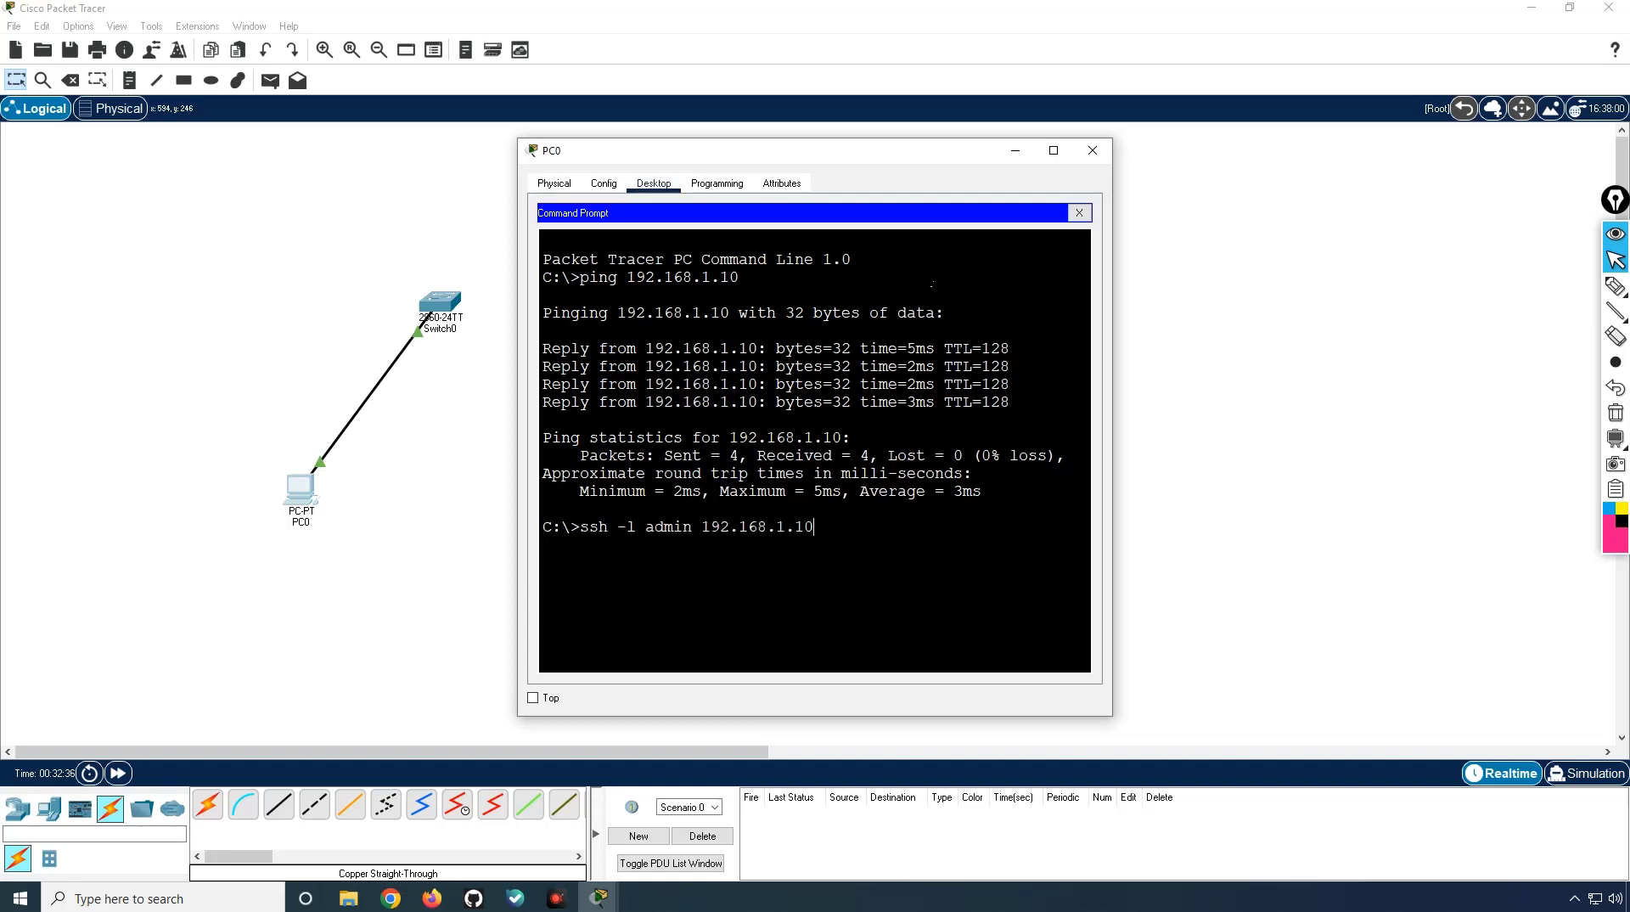
# Step: Attempt SSH to 192.168.1.10, see it refused, and clear the command
pyautogui.press('Return')
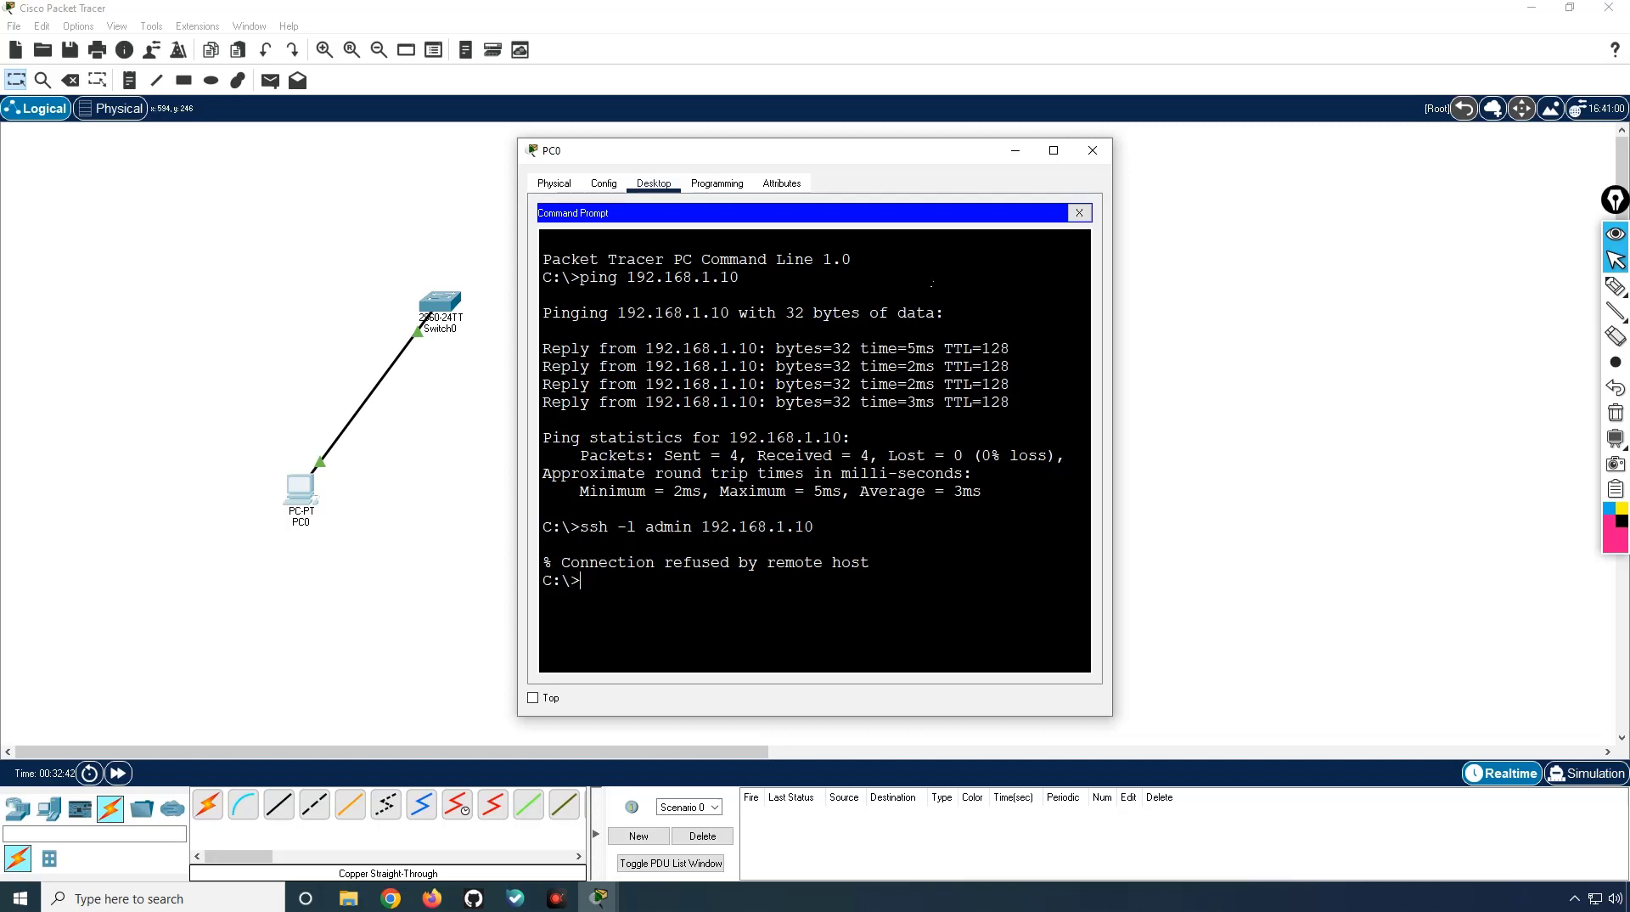
pyautogui.press('Up')
pyautogui.press('BackSpace')
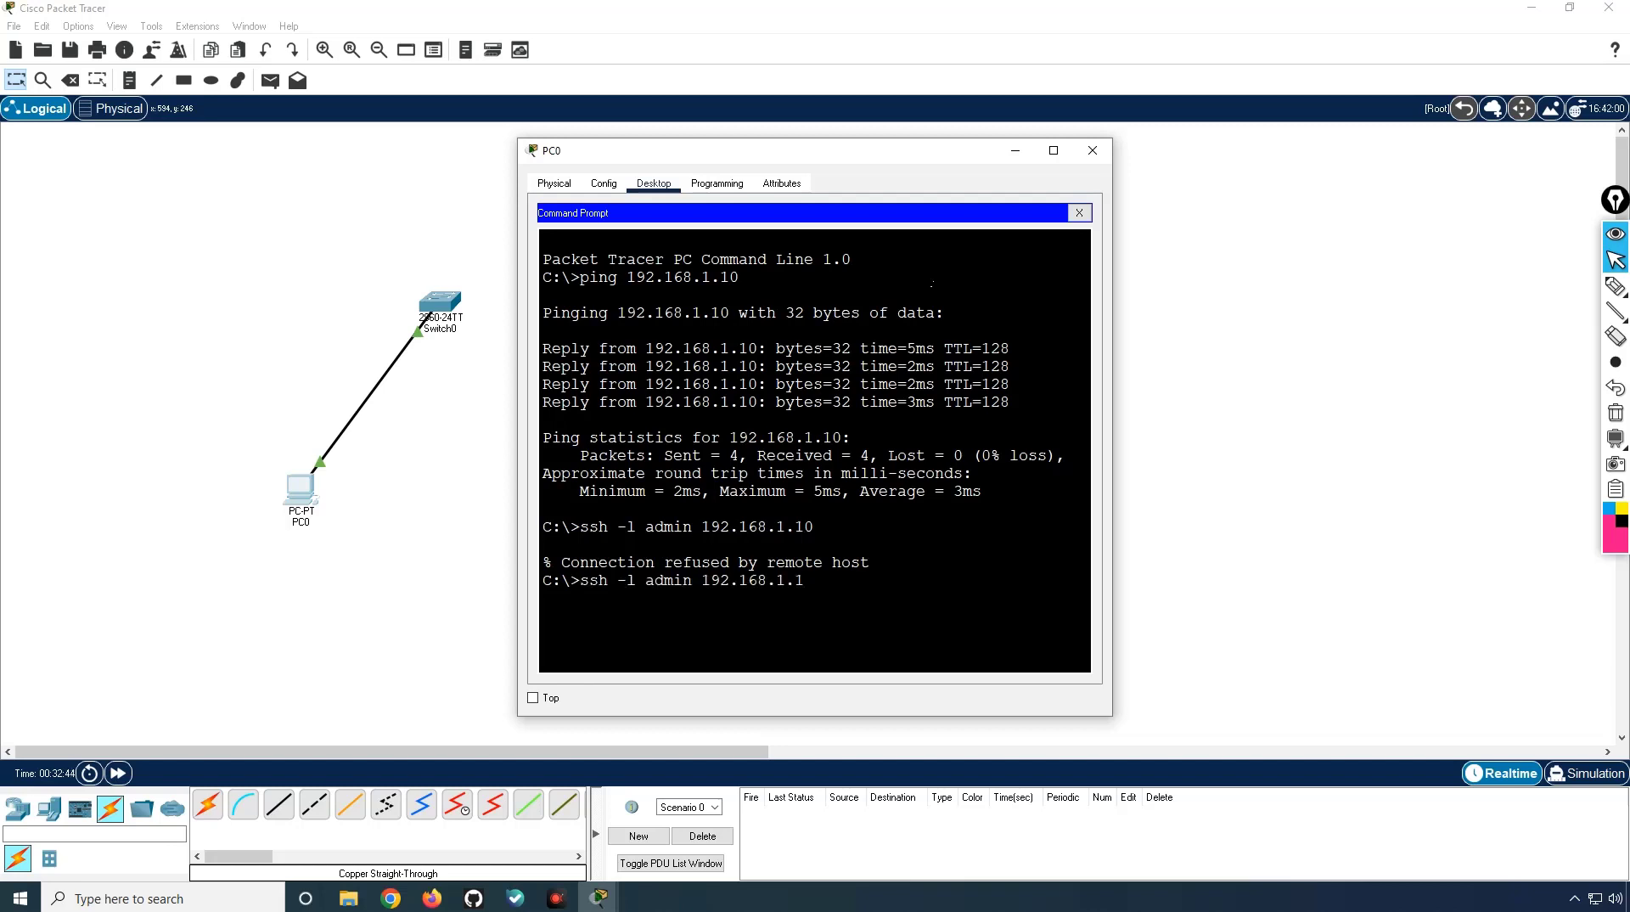
pyautogui.press('BackSpace')
pyautogui.press('BackSpace')
pyautogui.press('BackSpace')
pyautogui.press('BackSpace')
pyautogui.press('BackSpace')
pyautogui.press('BackSpace')
pyautogui.press('BackSpace')
pyautogui.press('BackSpace')
pyautogui.press('BackSpace')
pyautogui.press('BackSpace')
pyautogui.press('BackSpace')
pyautogui.press('BackSpace')
pyautogui.press('BackSpace')
pyautogui.press('BackSpace')
pyautogui.press('BackSpace')
pyautogui.press('BackSpace')
pyautogui.press('BackSpace')
pyautogui.press('BackSpace')
pyautogui.press('BackSpace')
pyautogui.press('BackSpace')
# Step: Ping the switch at 192.168.1.1 and type ssh -l admin 192.168.1.1
pyautogui.write('ping 192.168')
pyautogui.press('Return')
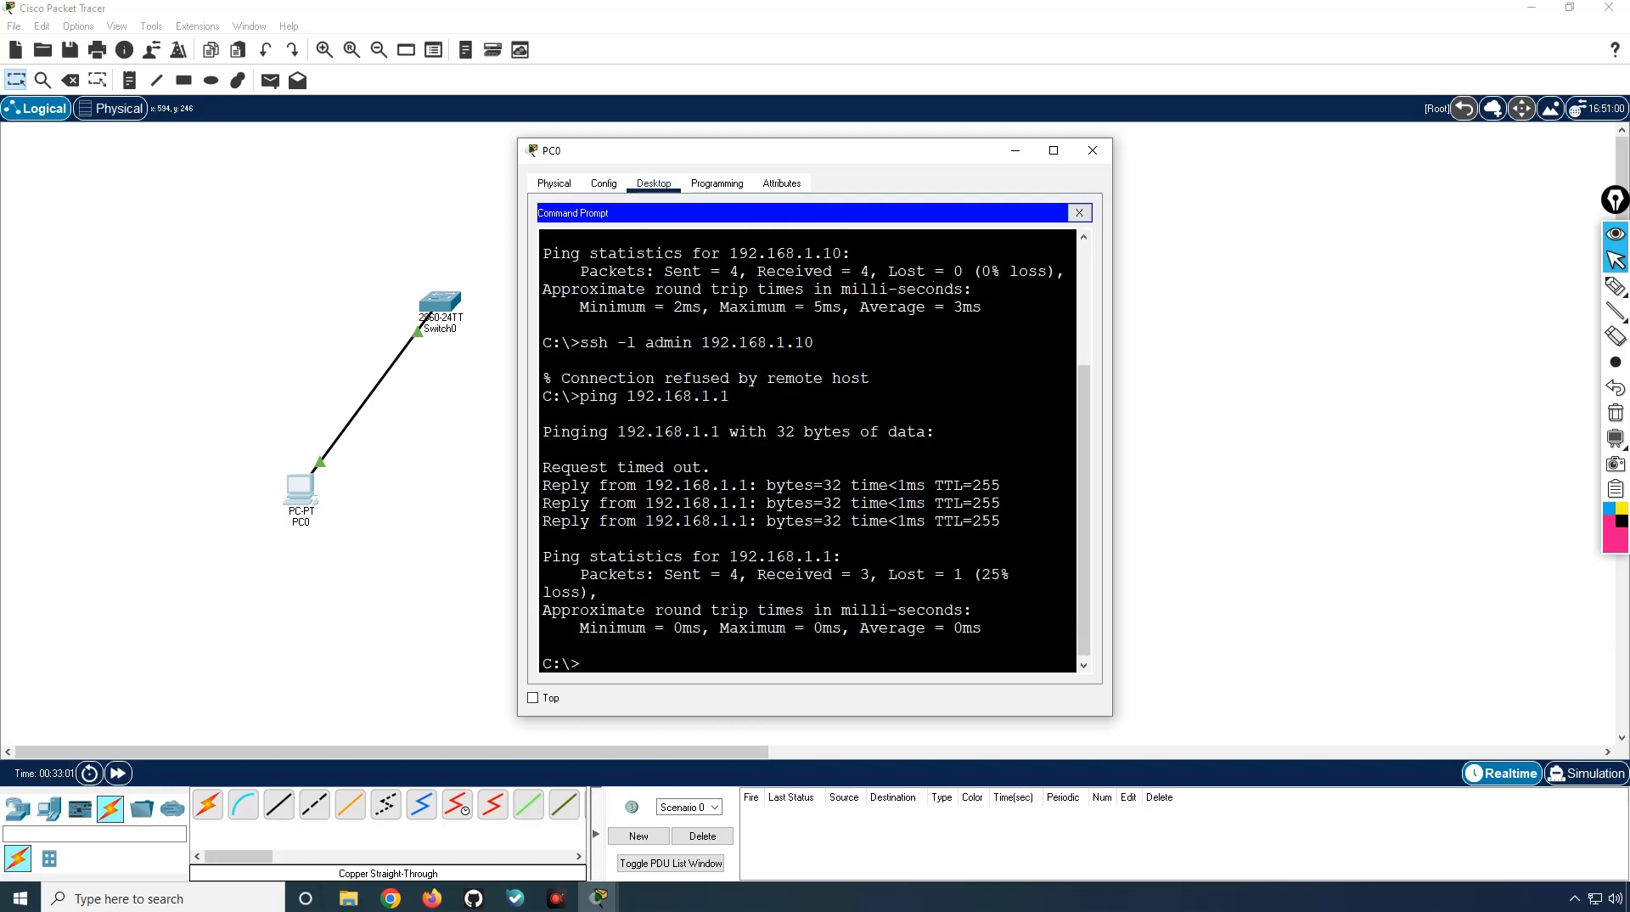
pyautogui.write('ssh -l admin 192.168.1.1')
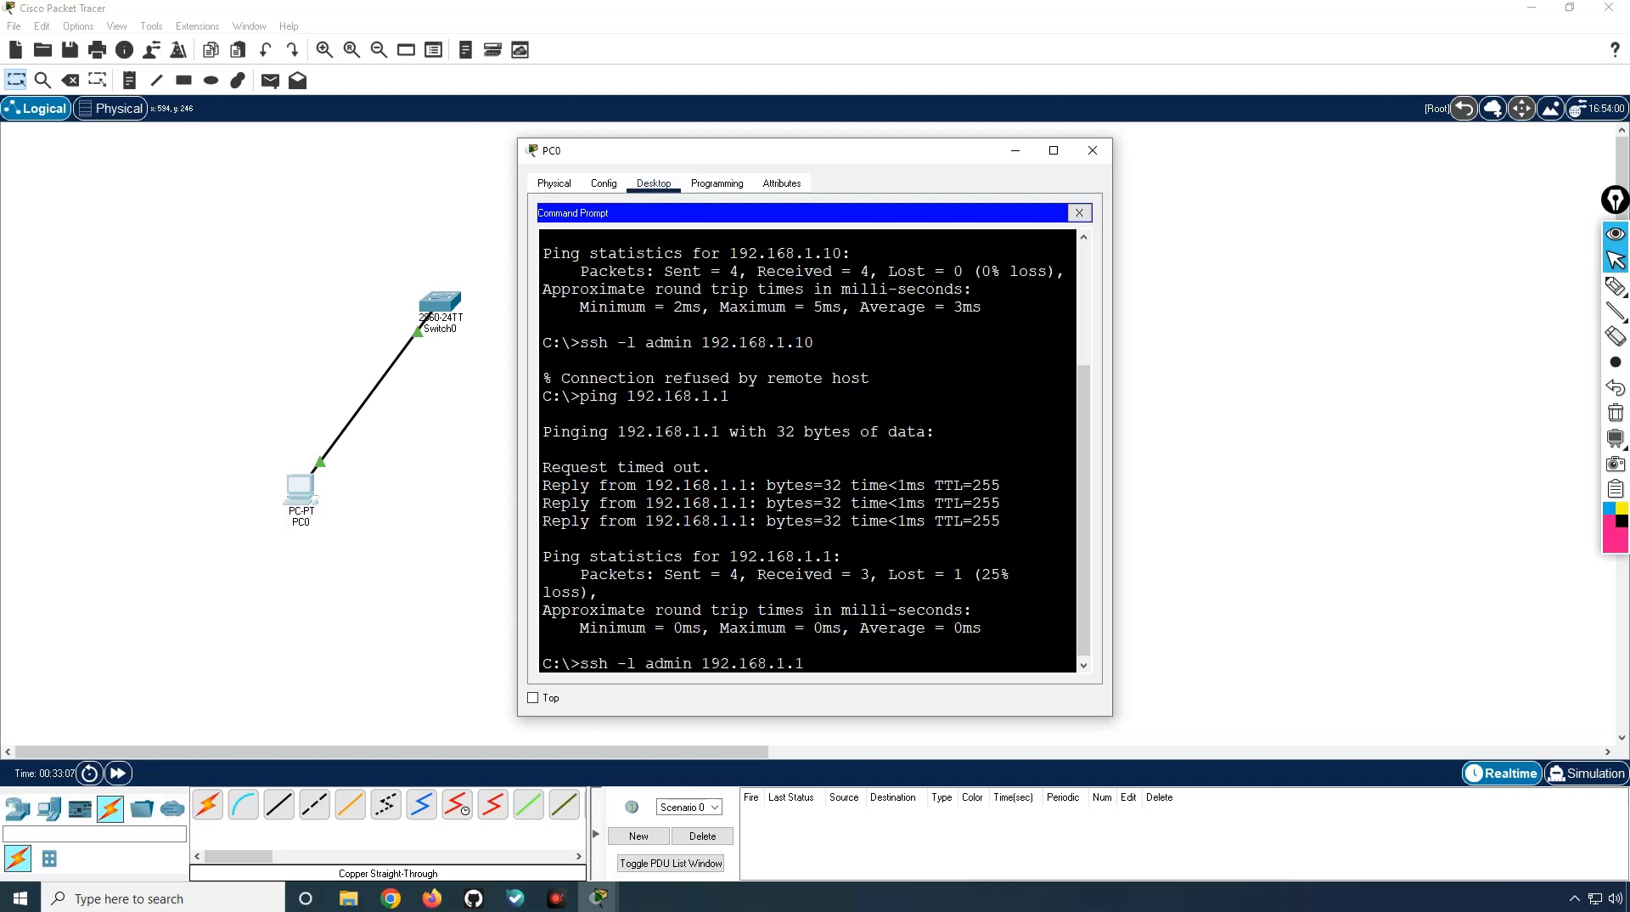
# Step: SSH into 192.168.1.1 as admin with the user password, then run enable with the secret
pyautogui.press('Return')
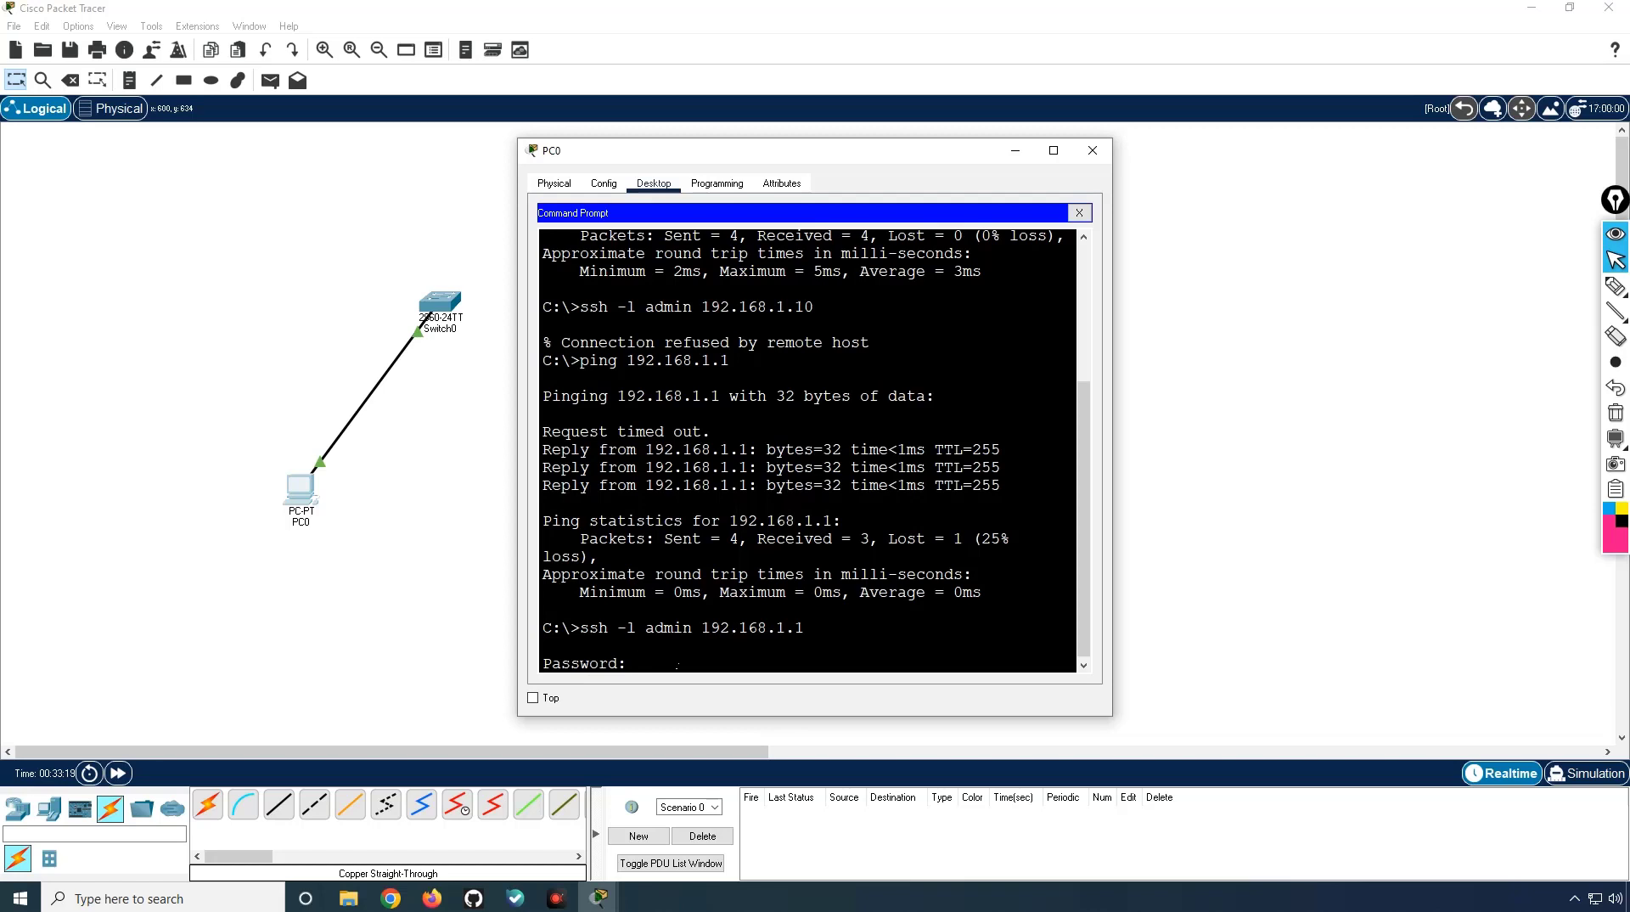
pyautogui.press('Return')
pyautogui.write('en')
pyautogui.press('Tab')
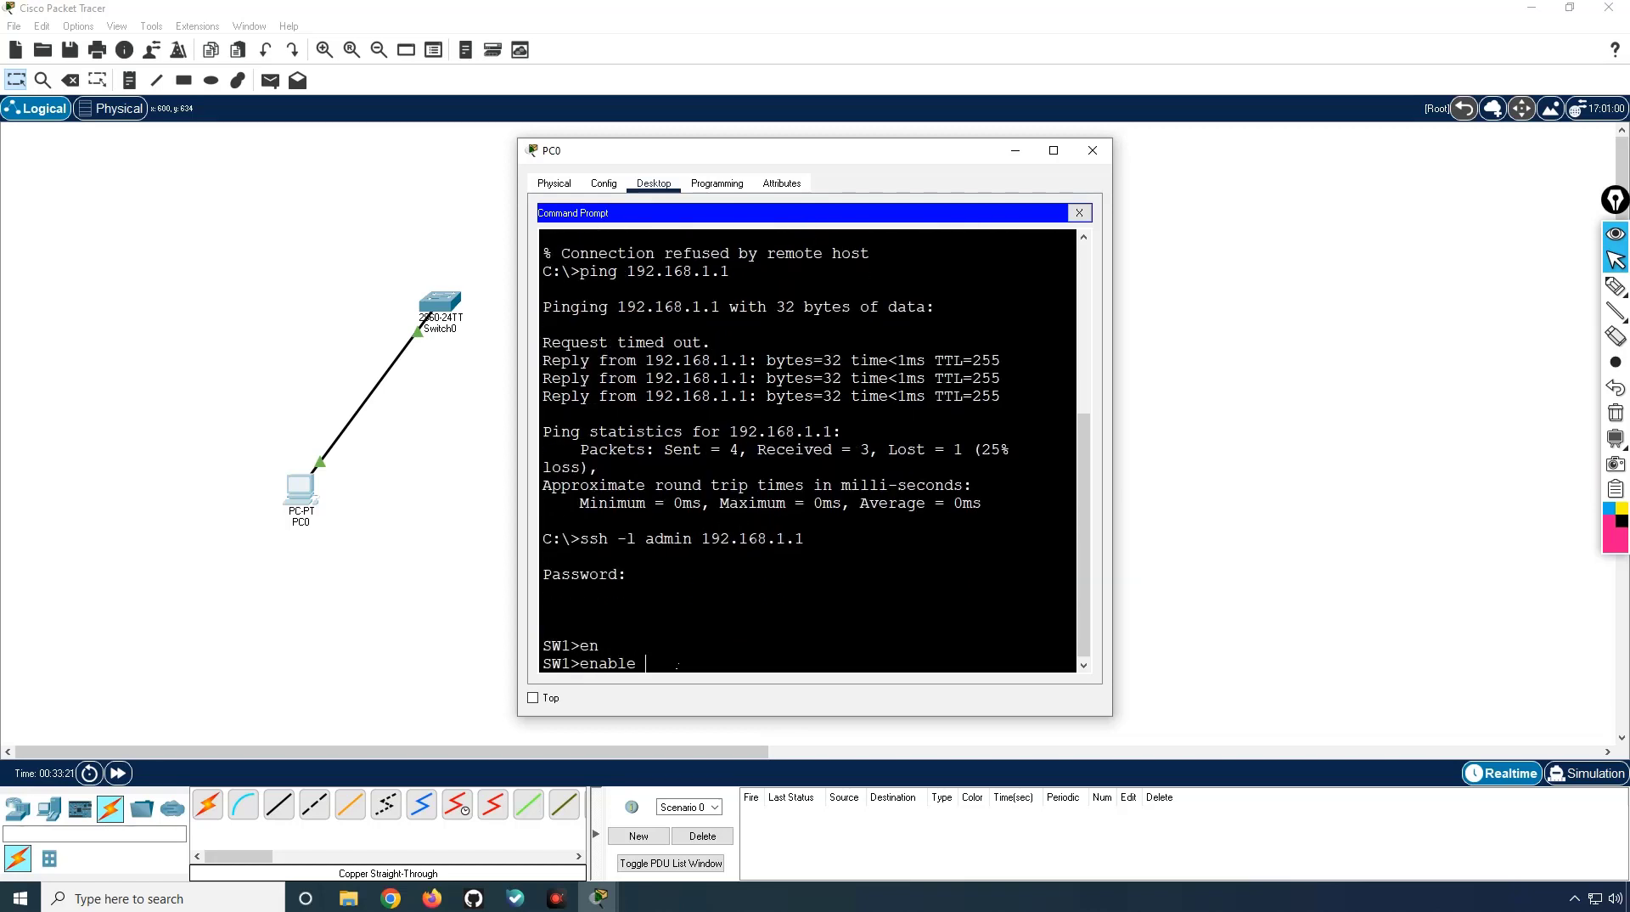
pyautogui.press('Return')
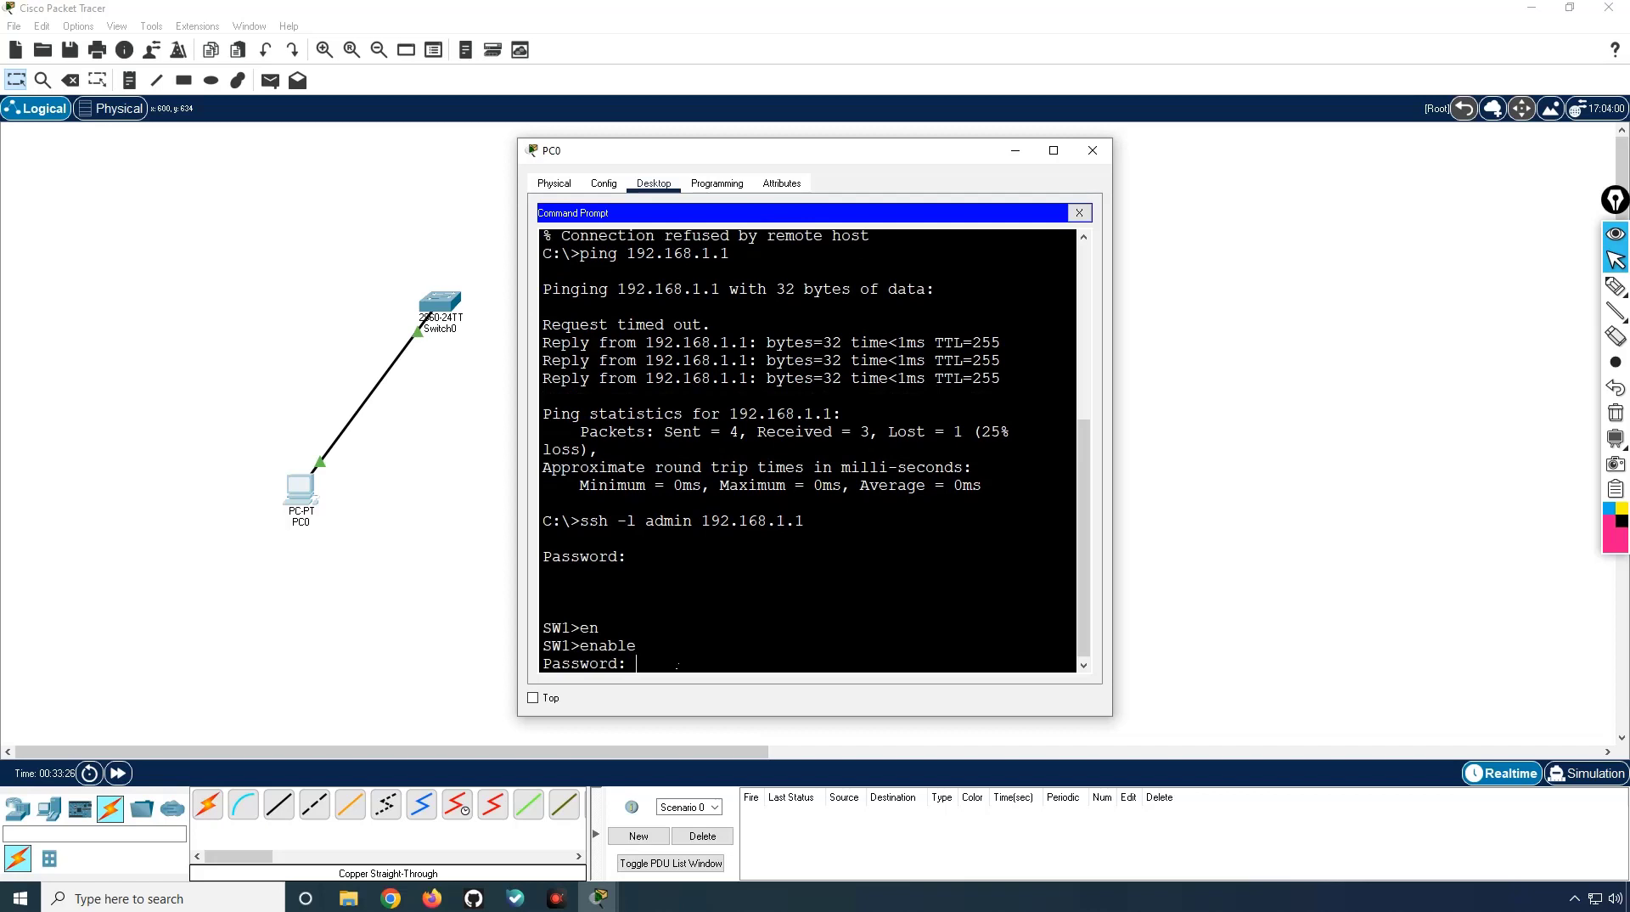
pyautogui.press('Return')
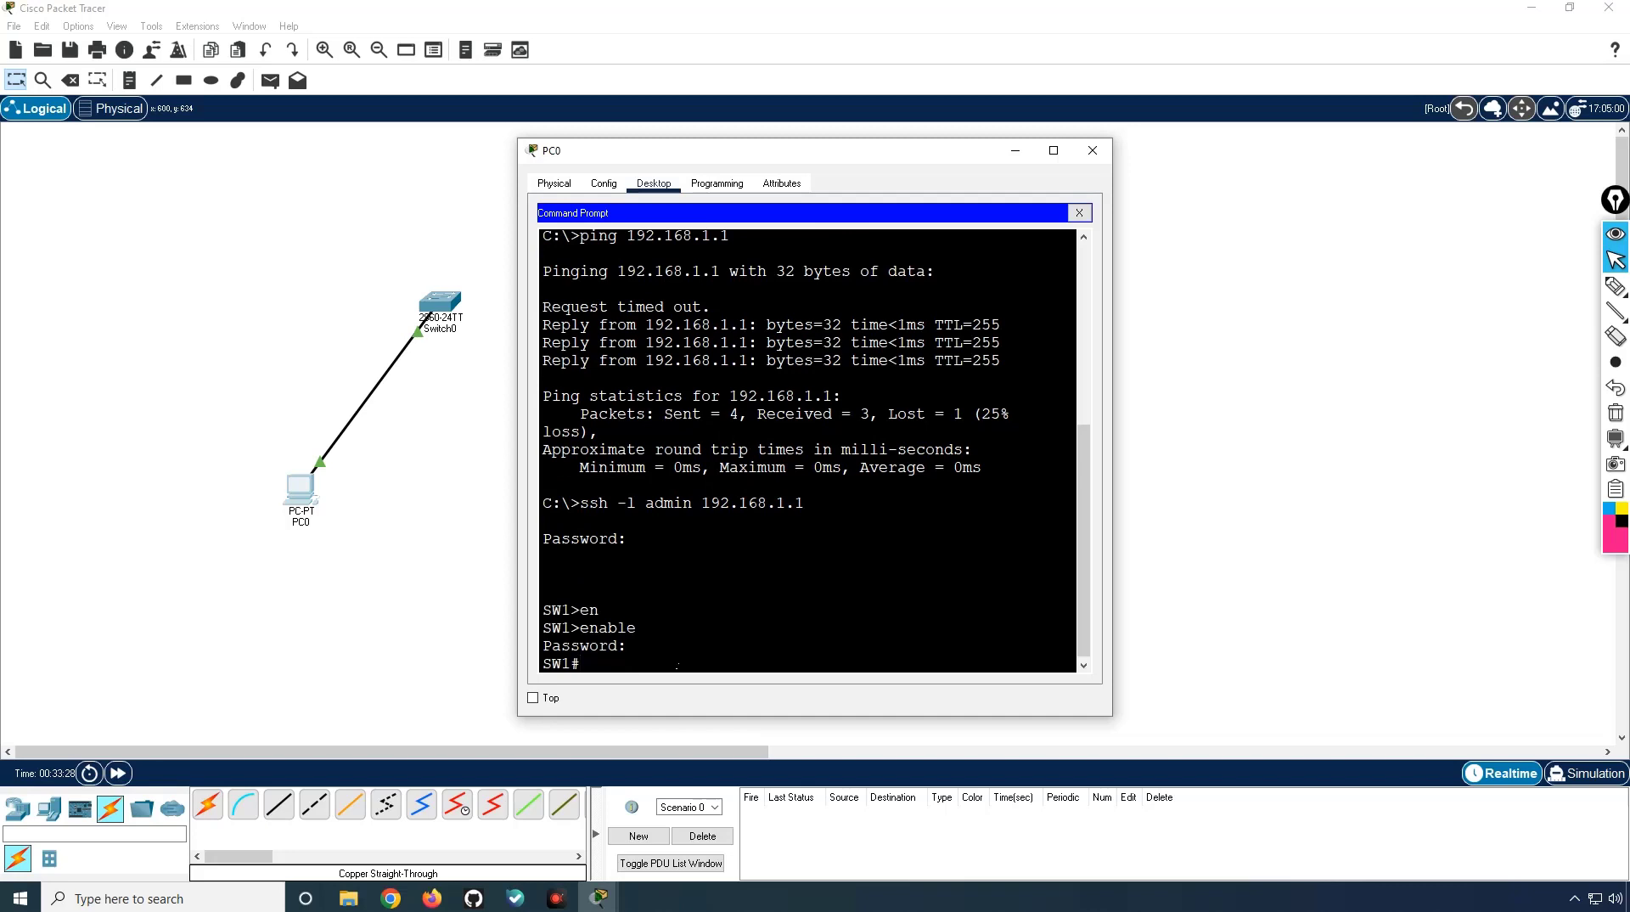